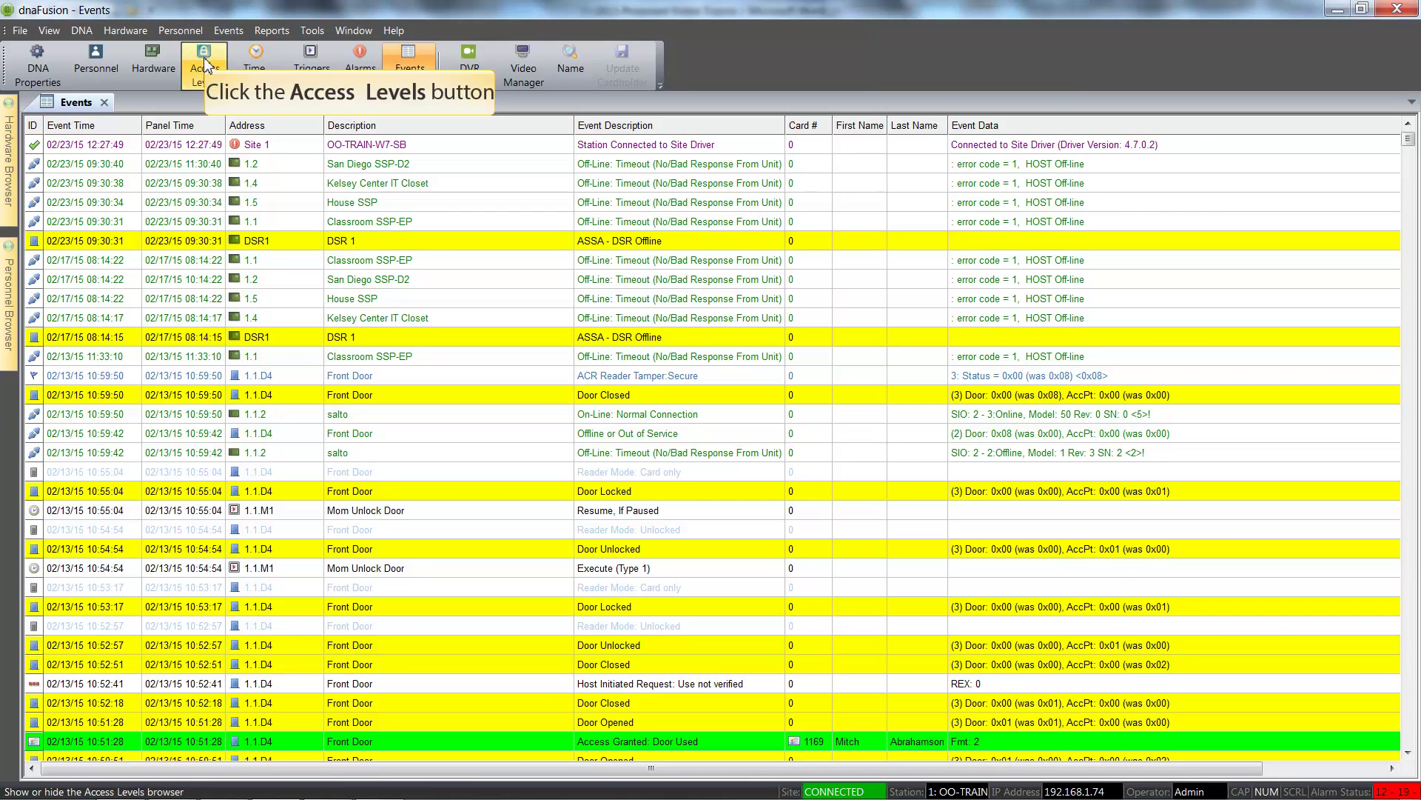
In the Access Levels browser, expand Site 1 to show San Diego SSP-D2's VIP 2 doors.
left_click(204, 62)
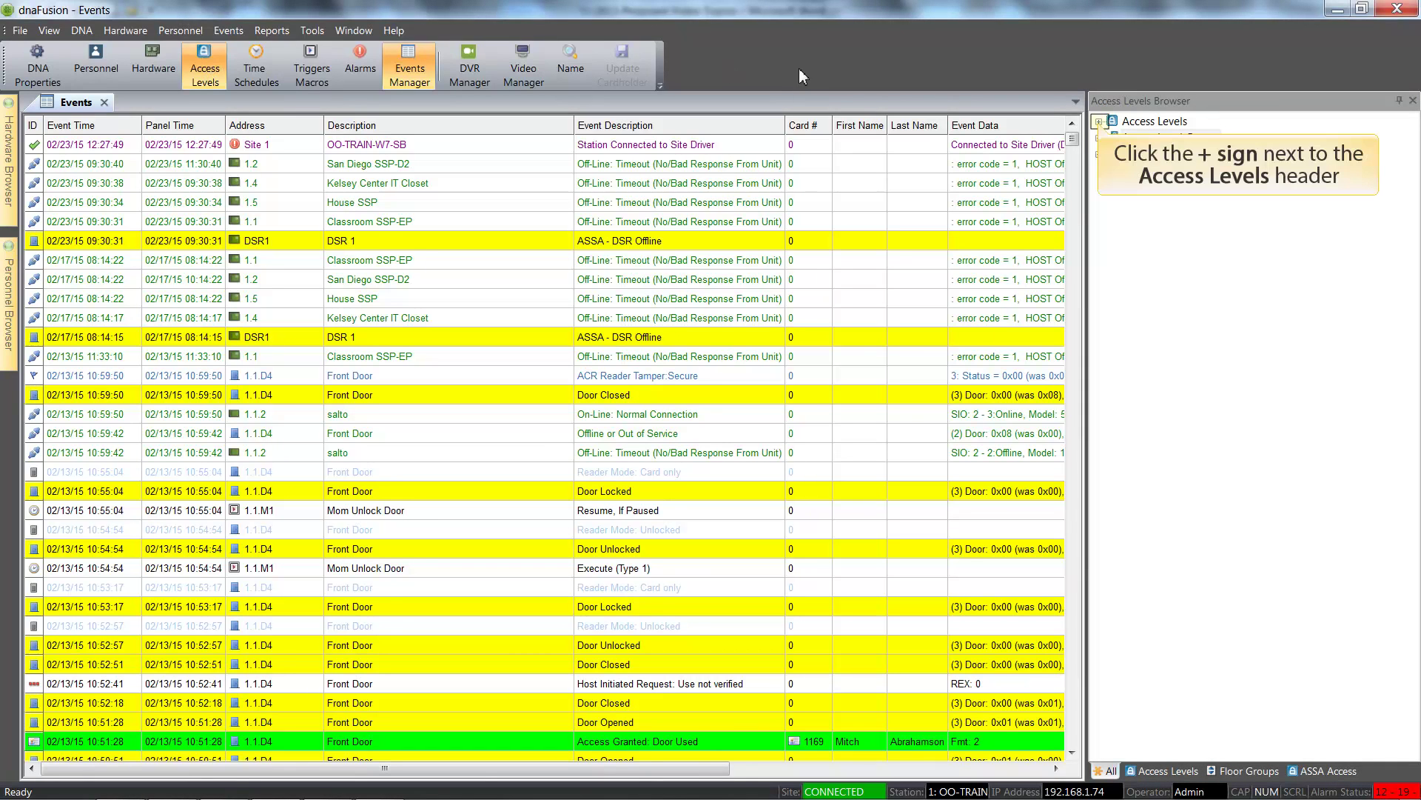
left_click(1099, 123)
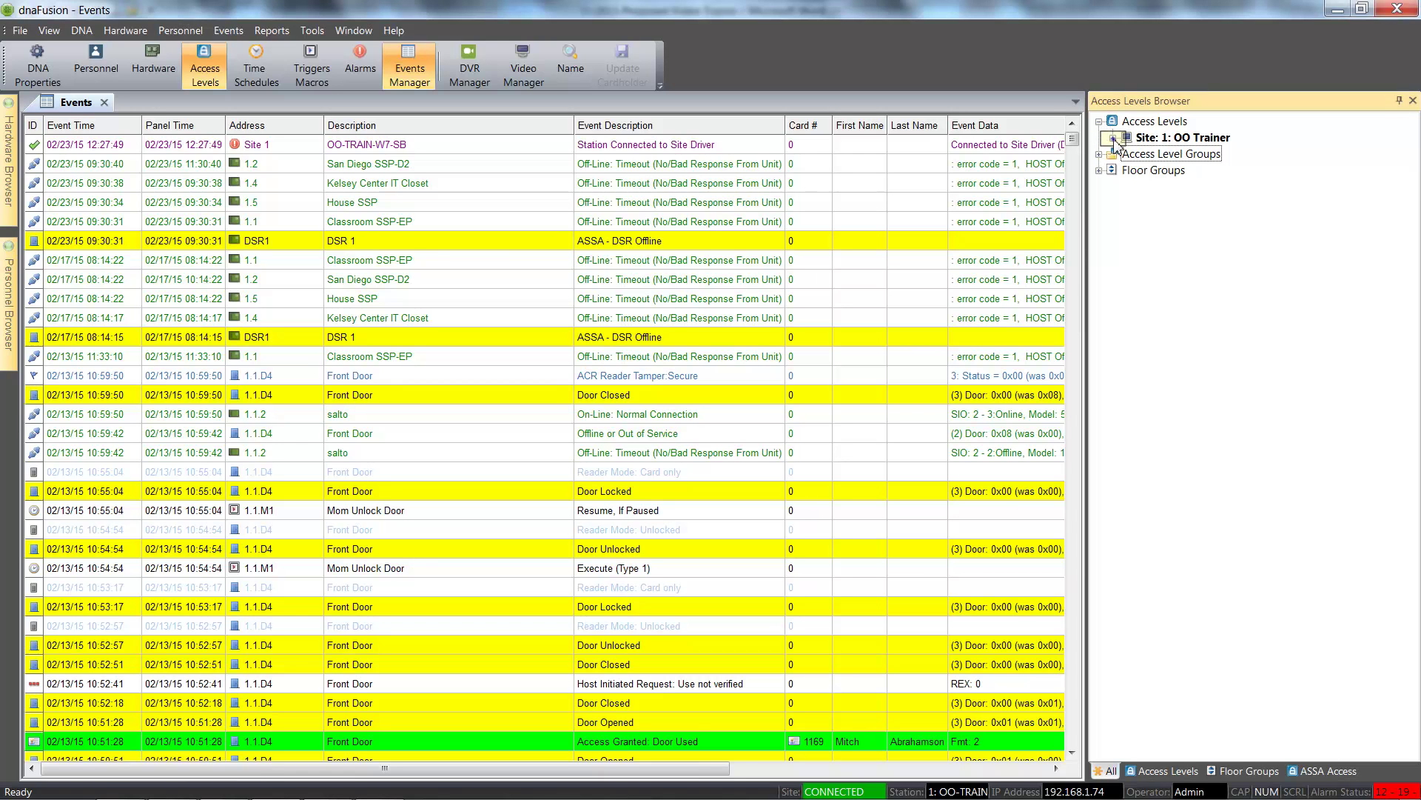
left_click(1113, 137)
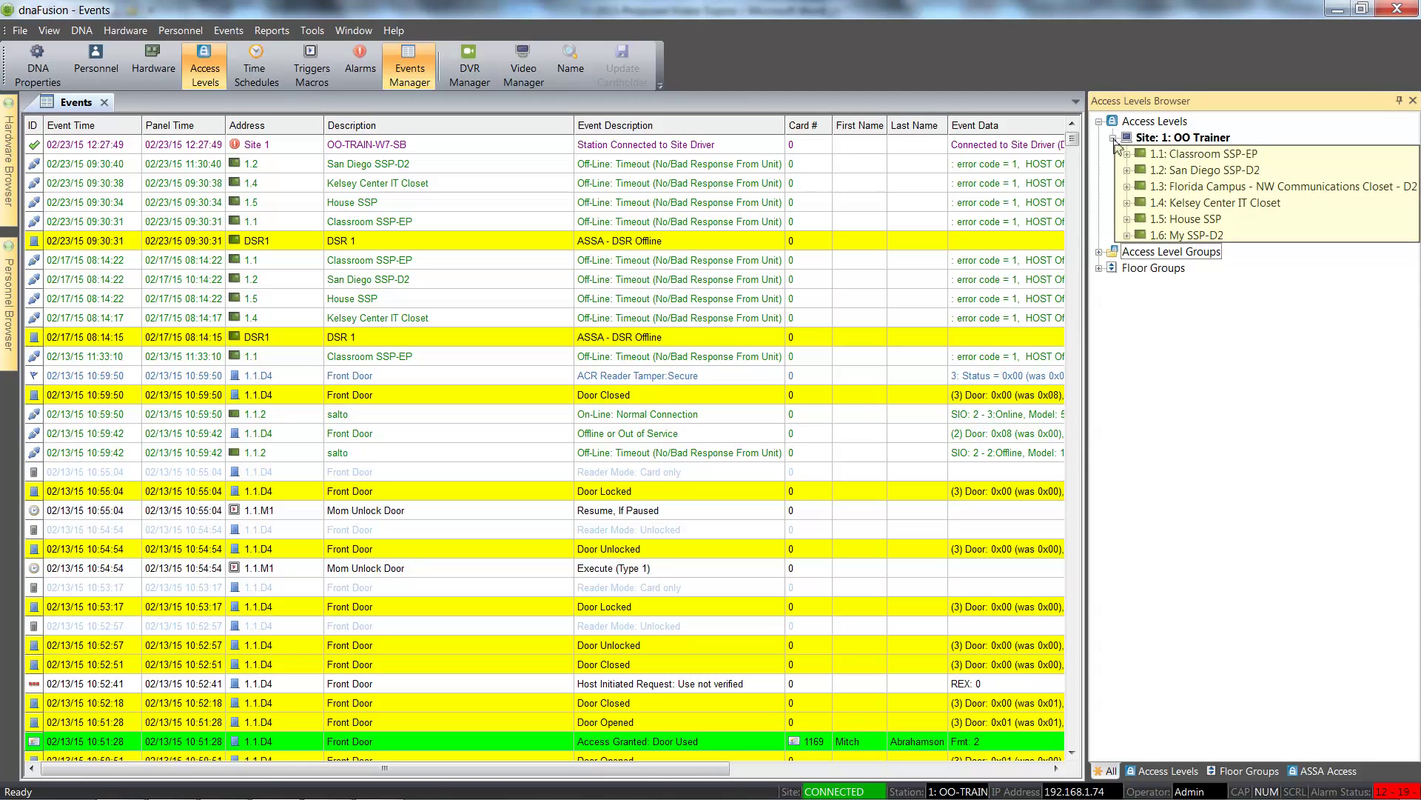
left_click(1127, 170)
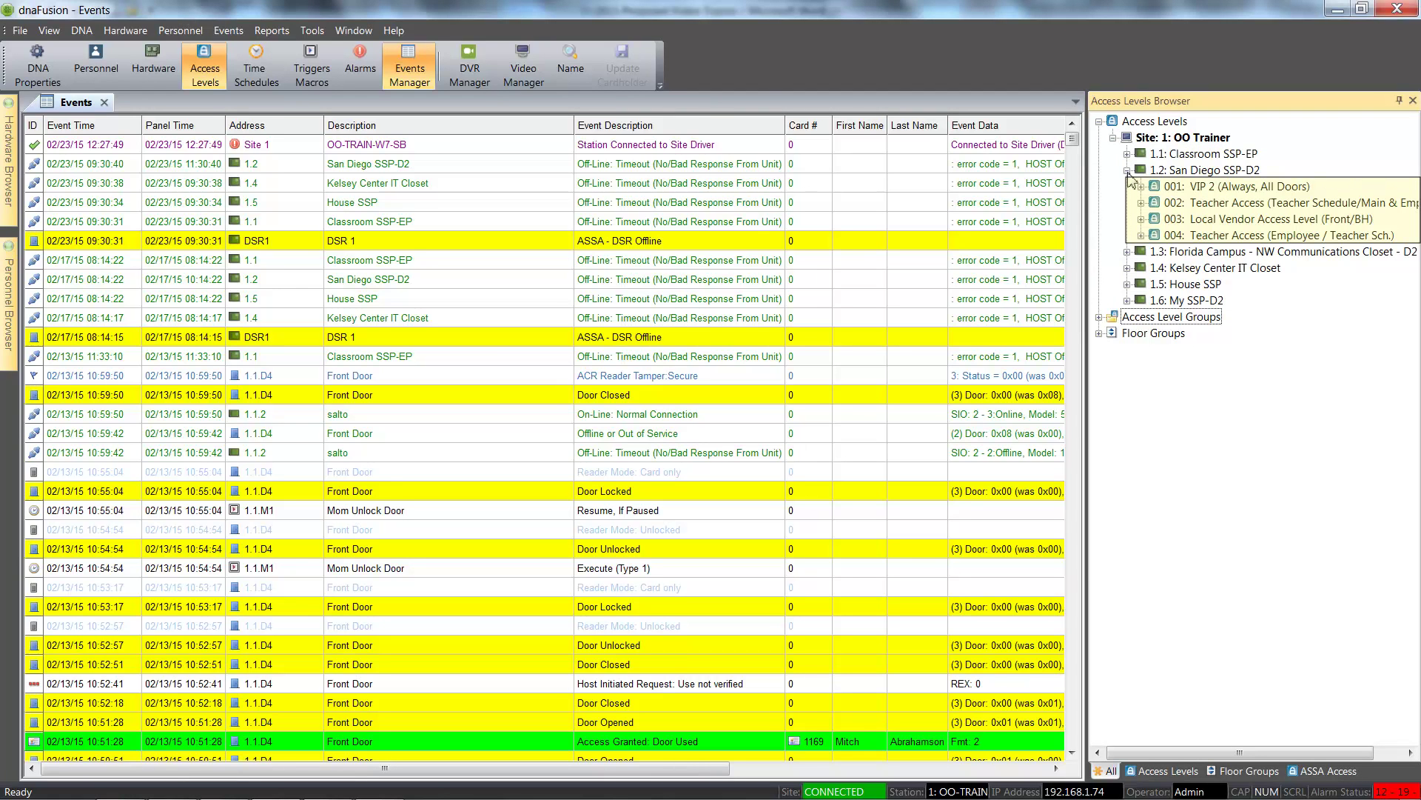
left_click(1142, 187)
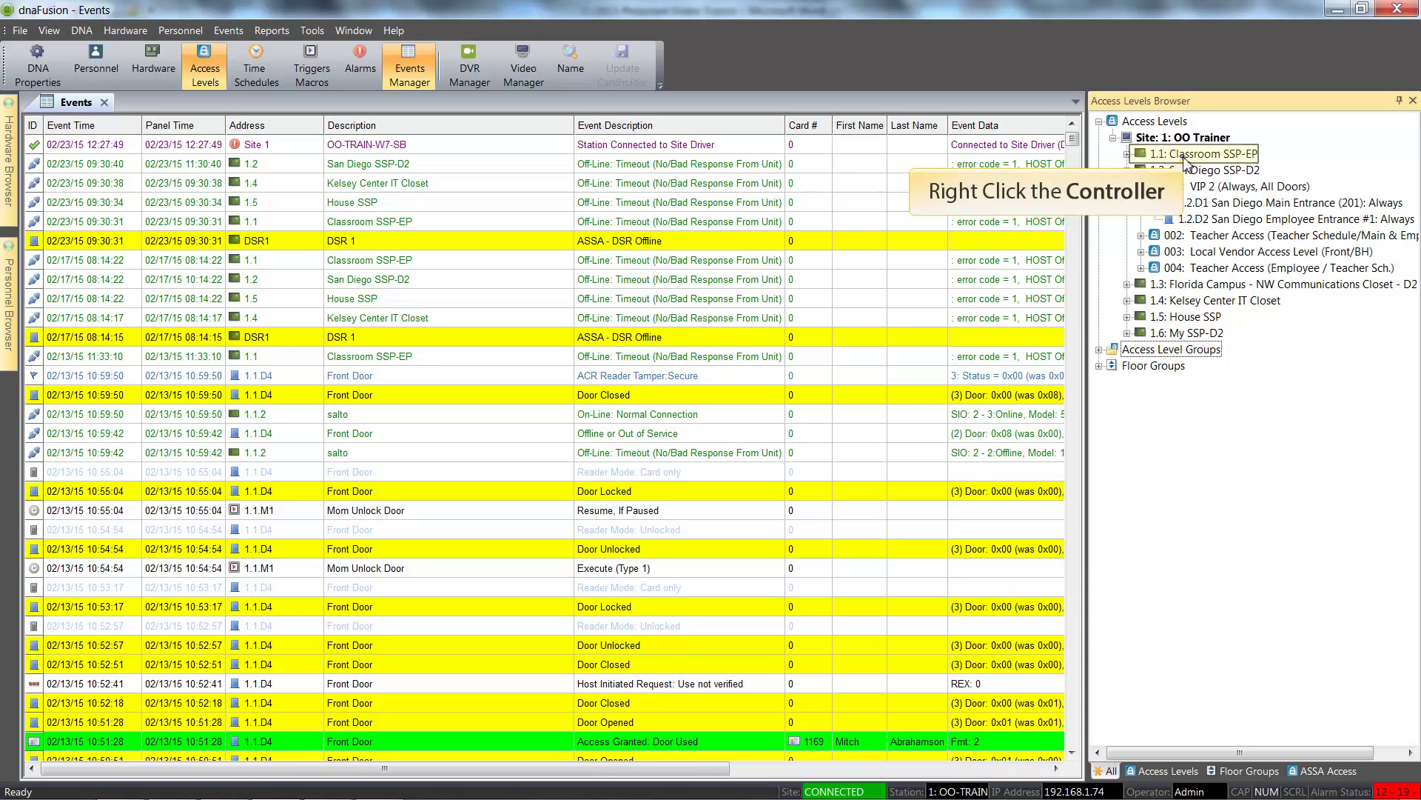
Add legacy access level 'VIP (Always, All Doors - 1)' on 1.1, TS 001 Always, all four doors.
right_click(1187, 157)
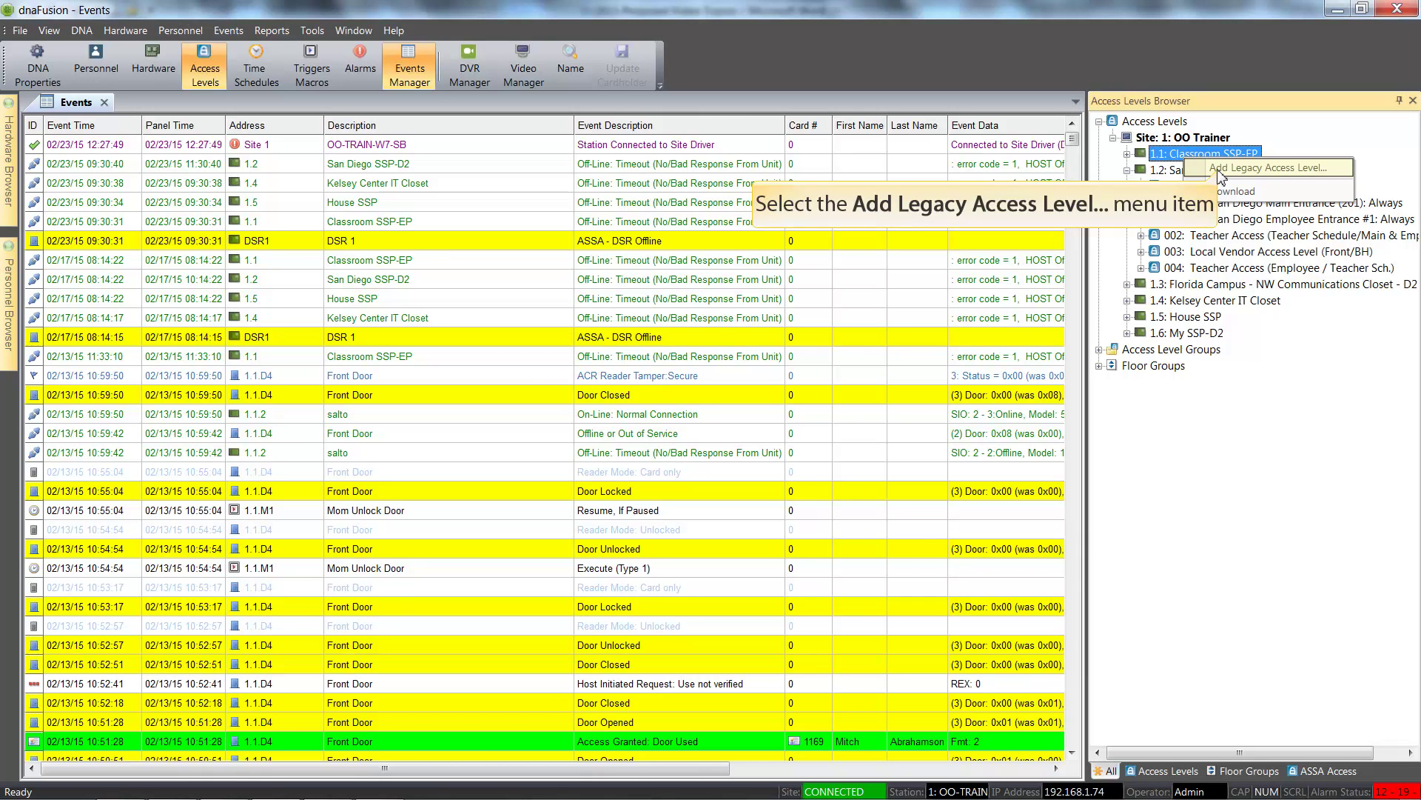
left_click(1219, 169)
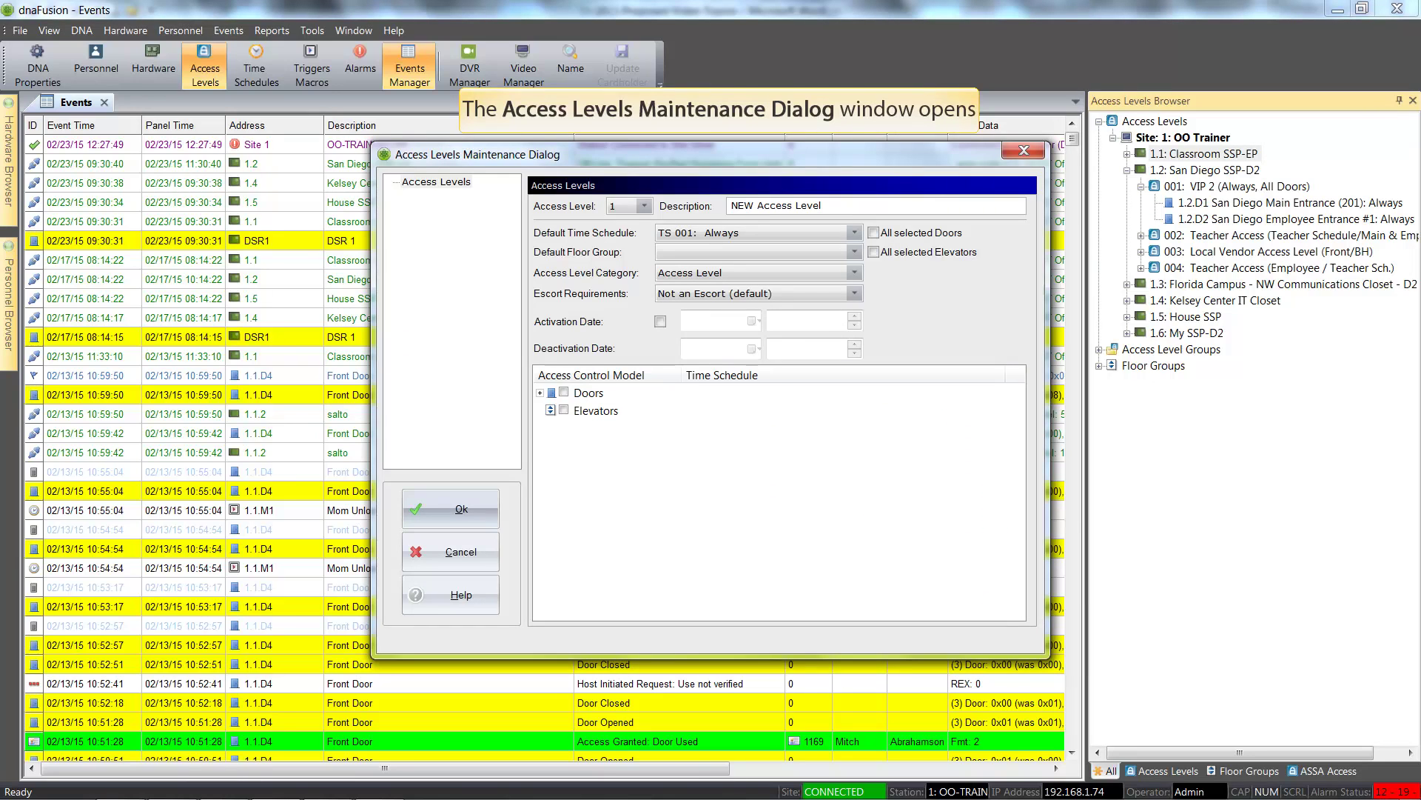
type("VIP (")
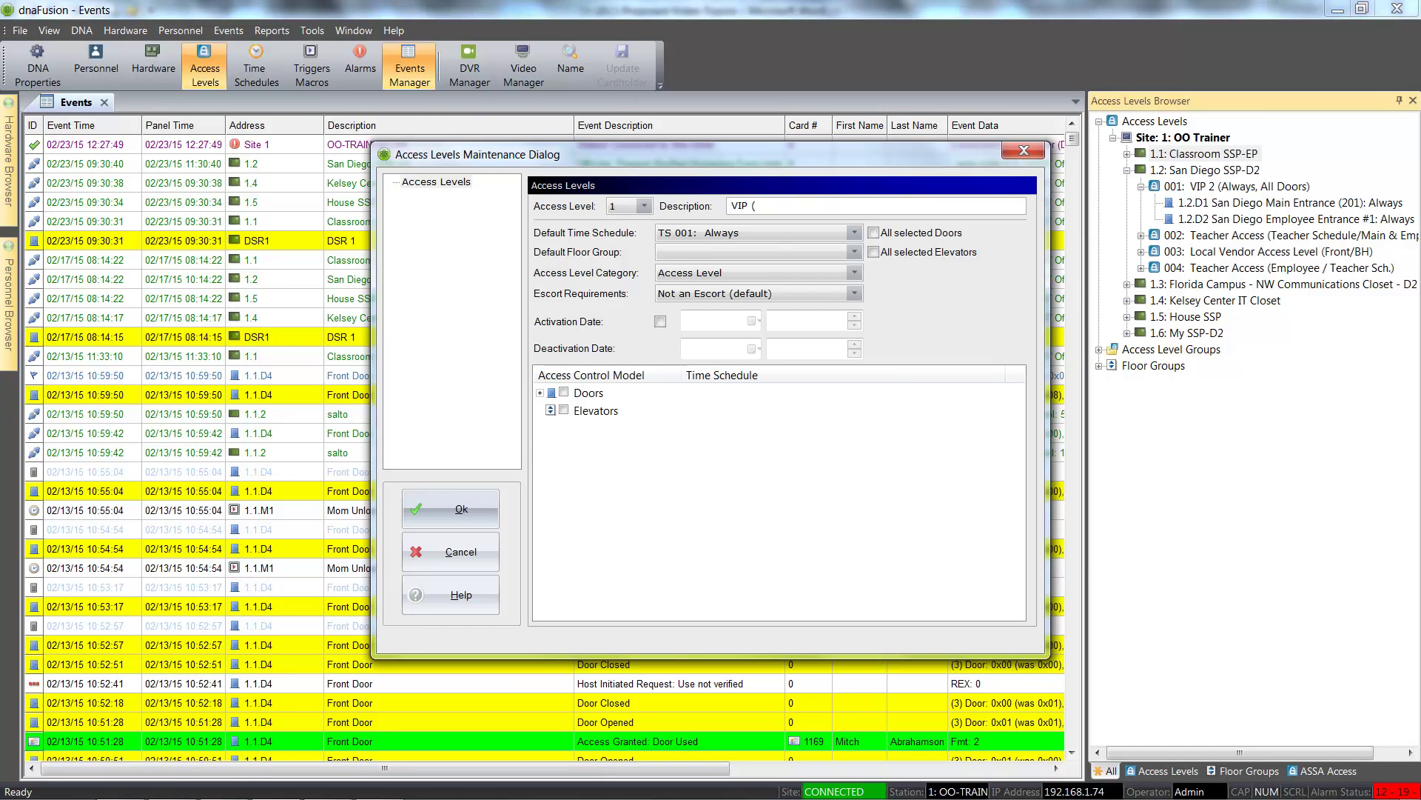
type("Always, All Doors - 1)")
key("Tab")
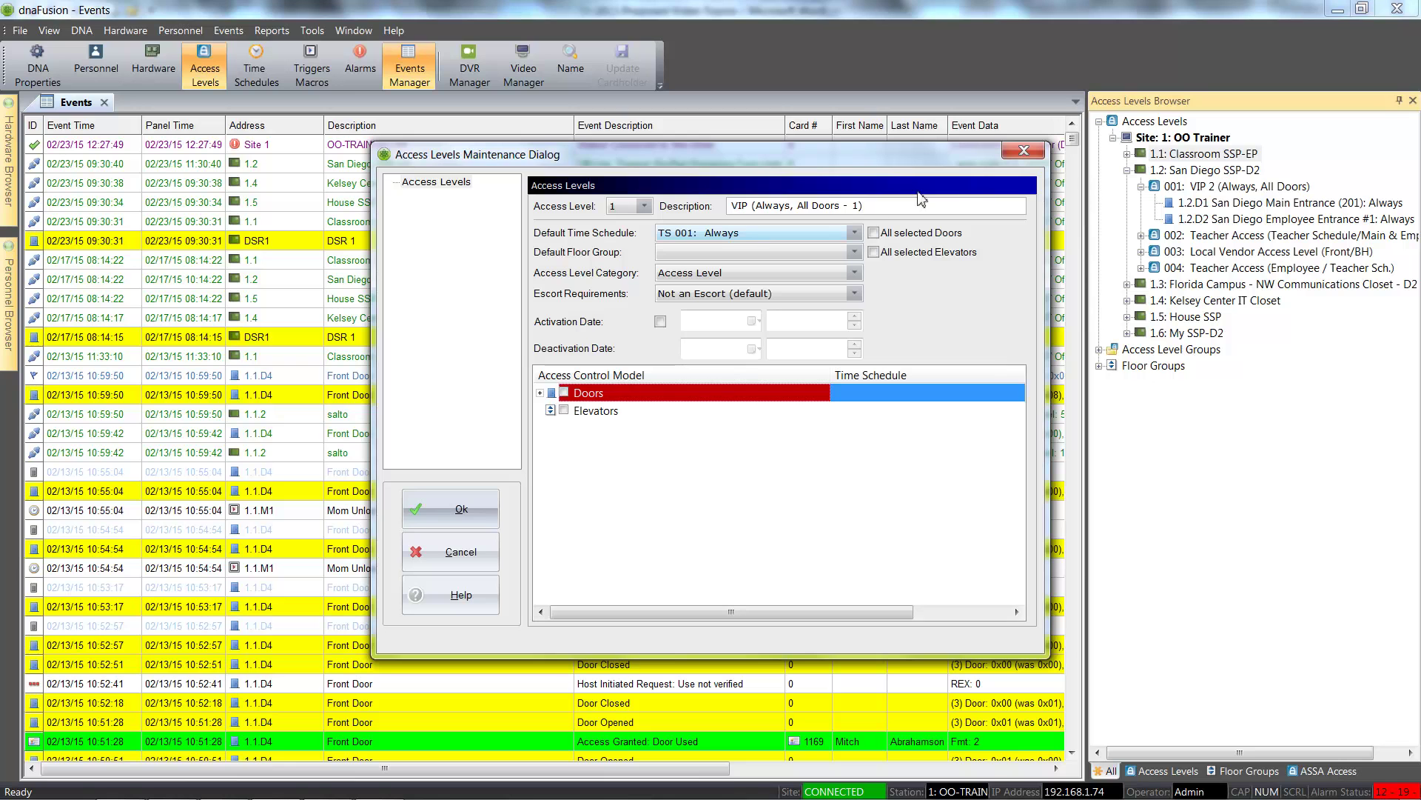
left_click(855, 233)
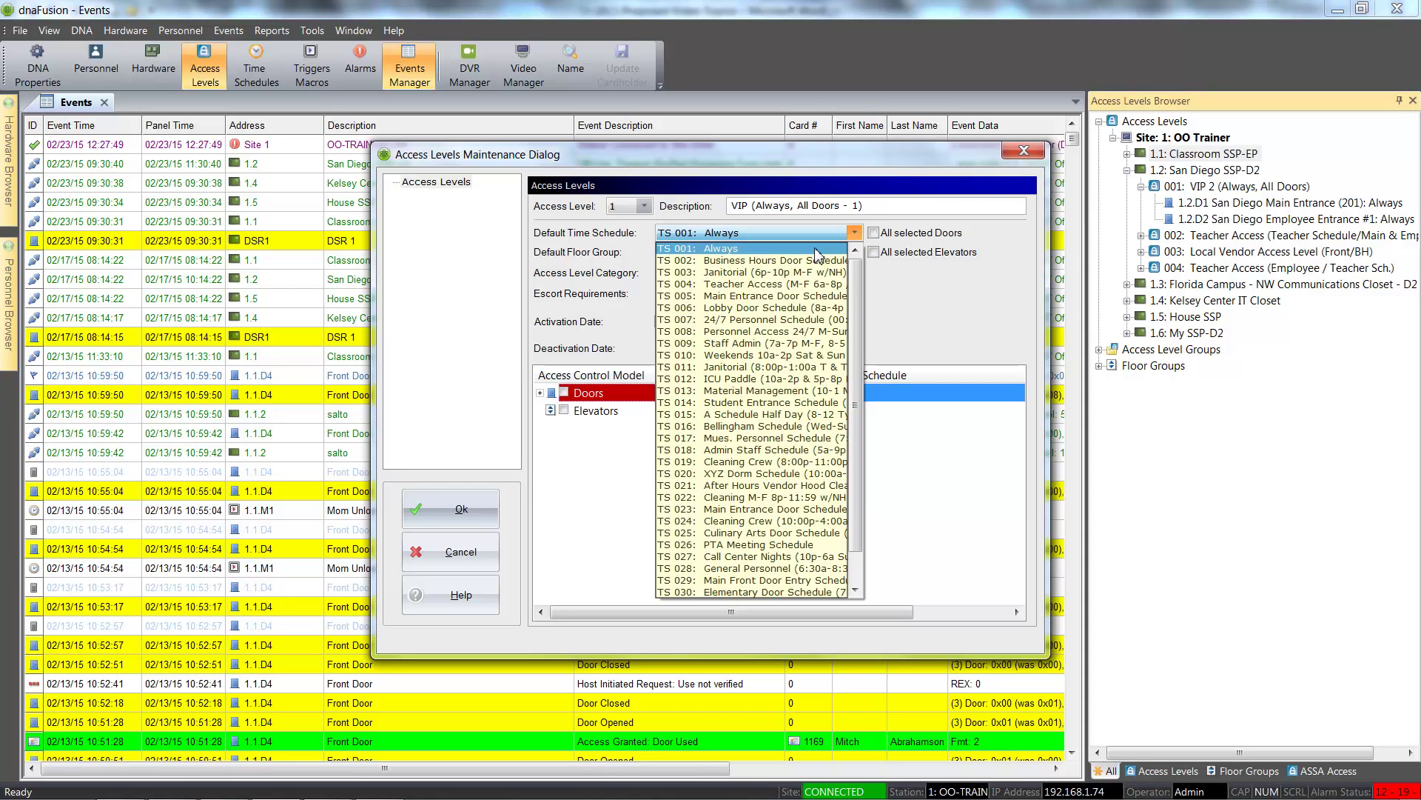
left_click(817, 249)
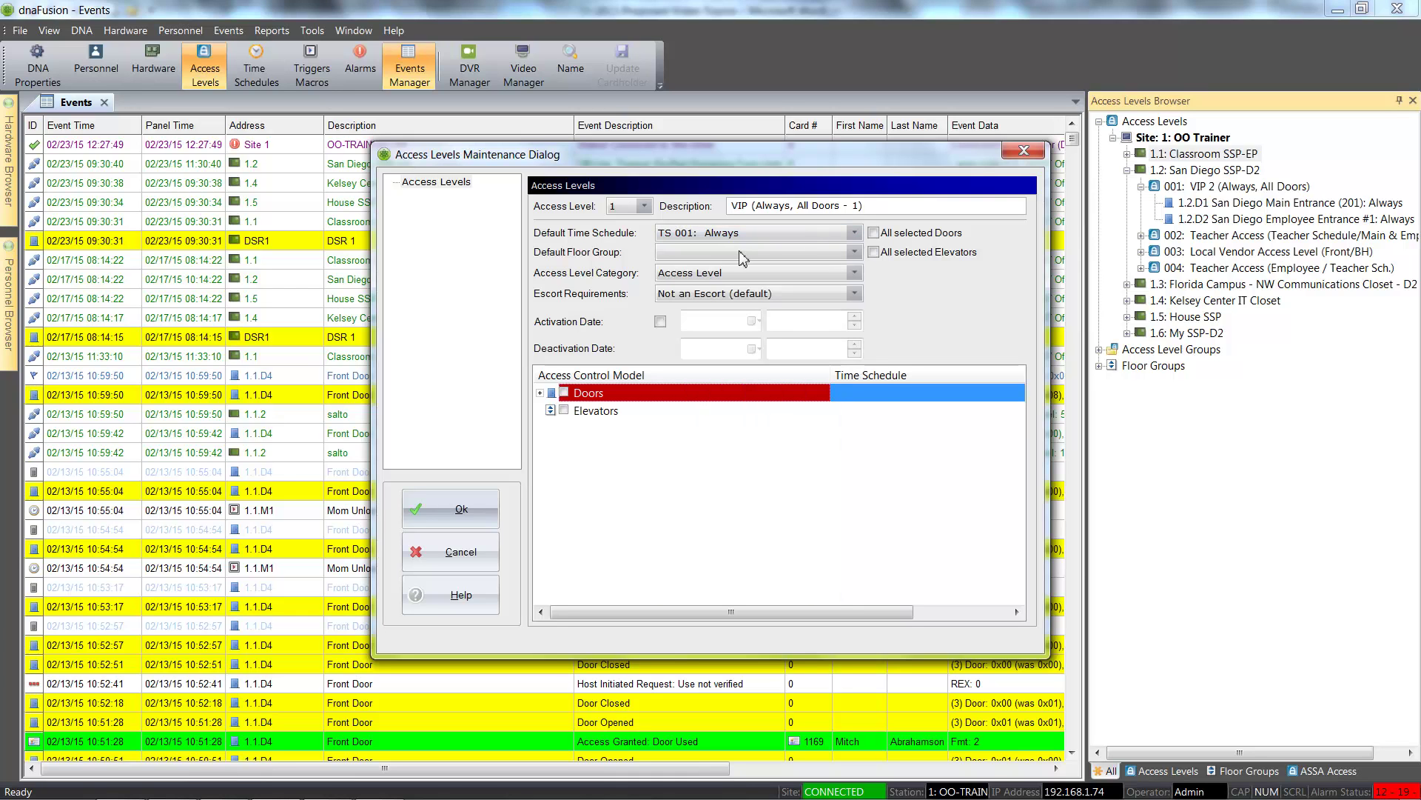
left_click(540, 395)
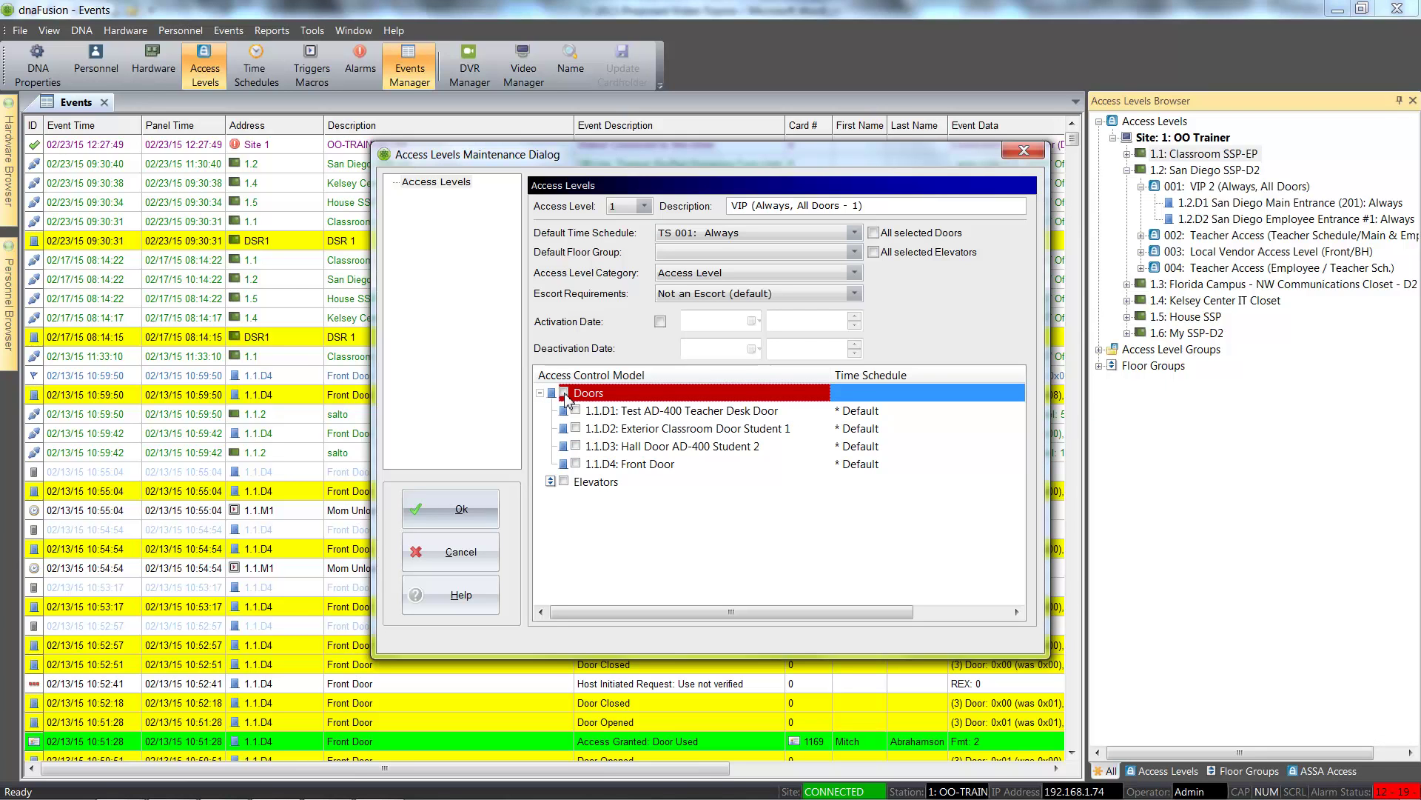
left_click(564, 393)
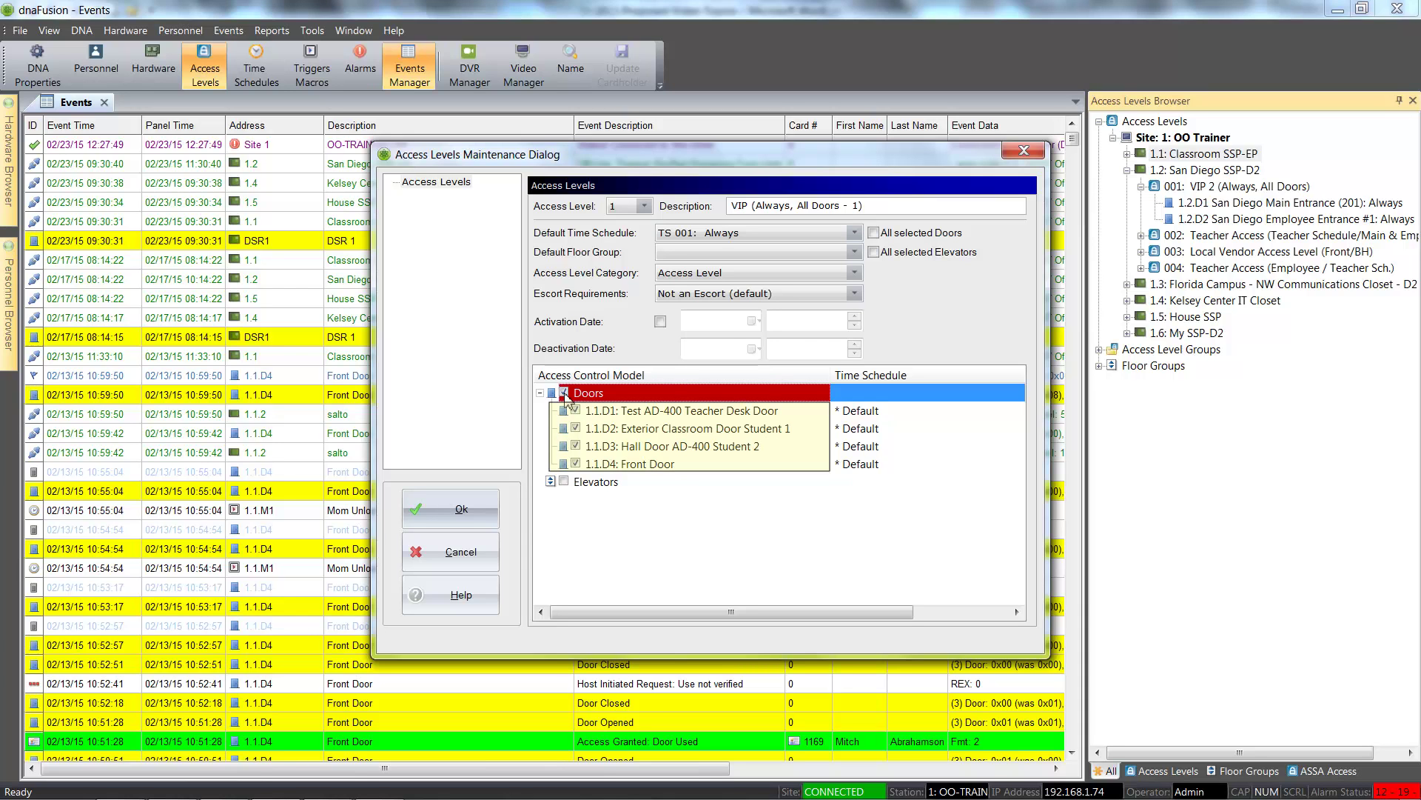
left_click(464, 508)
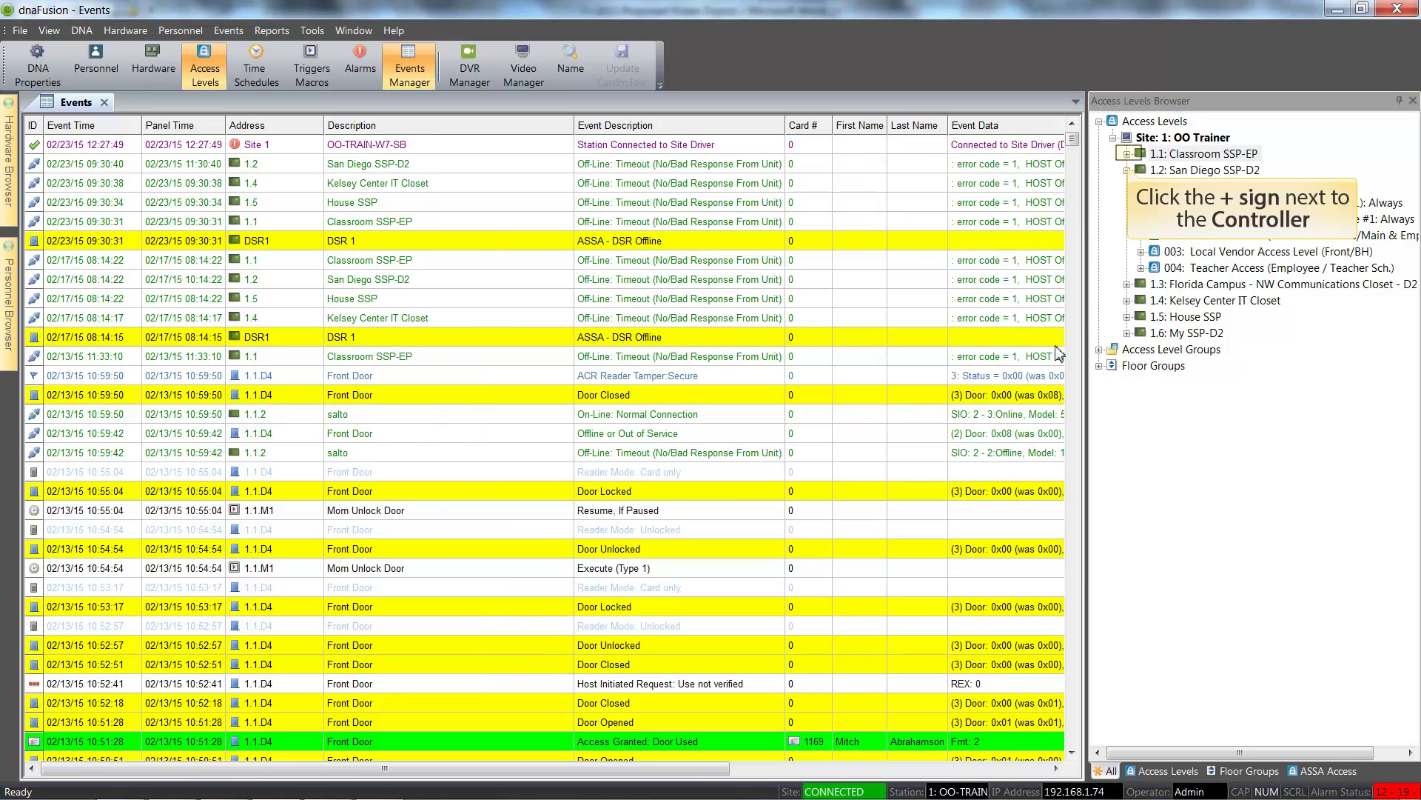
Expand Classroom SSP-EP and its VIP level to show doors 1.1.D1–1.1.D4 set to Always.
left_click(1130, 155)
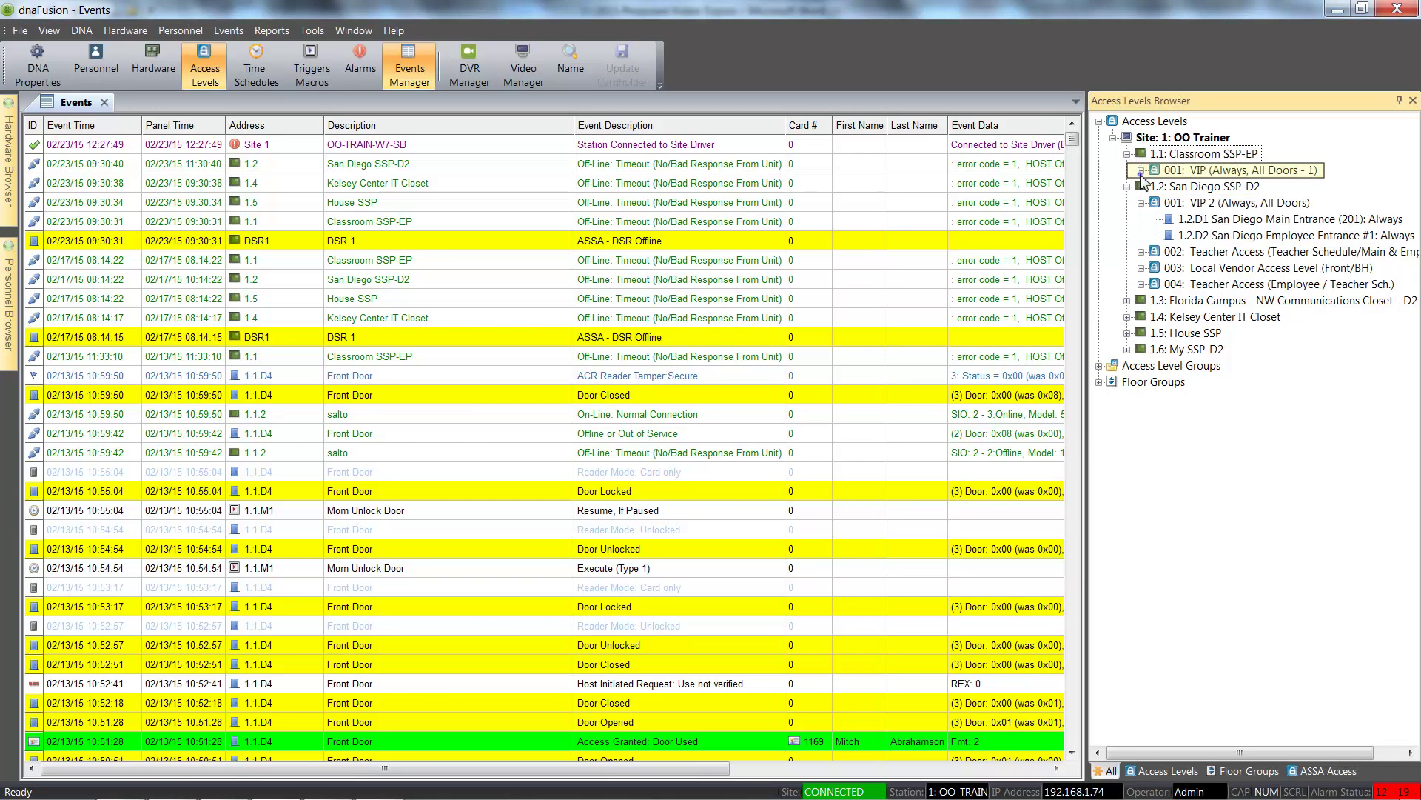
left_click(1141, 171)
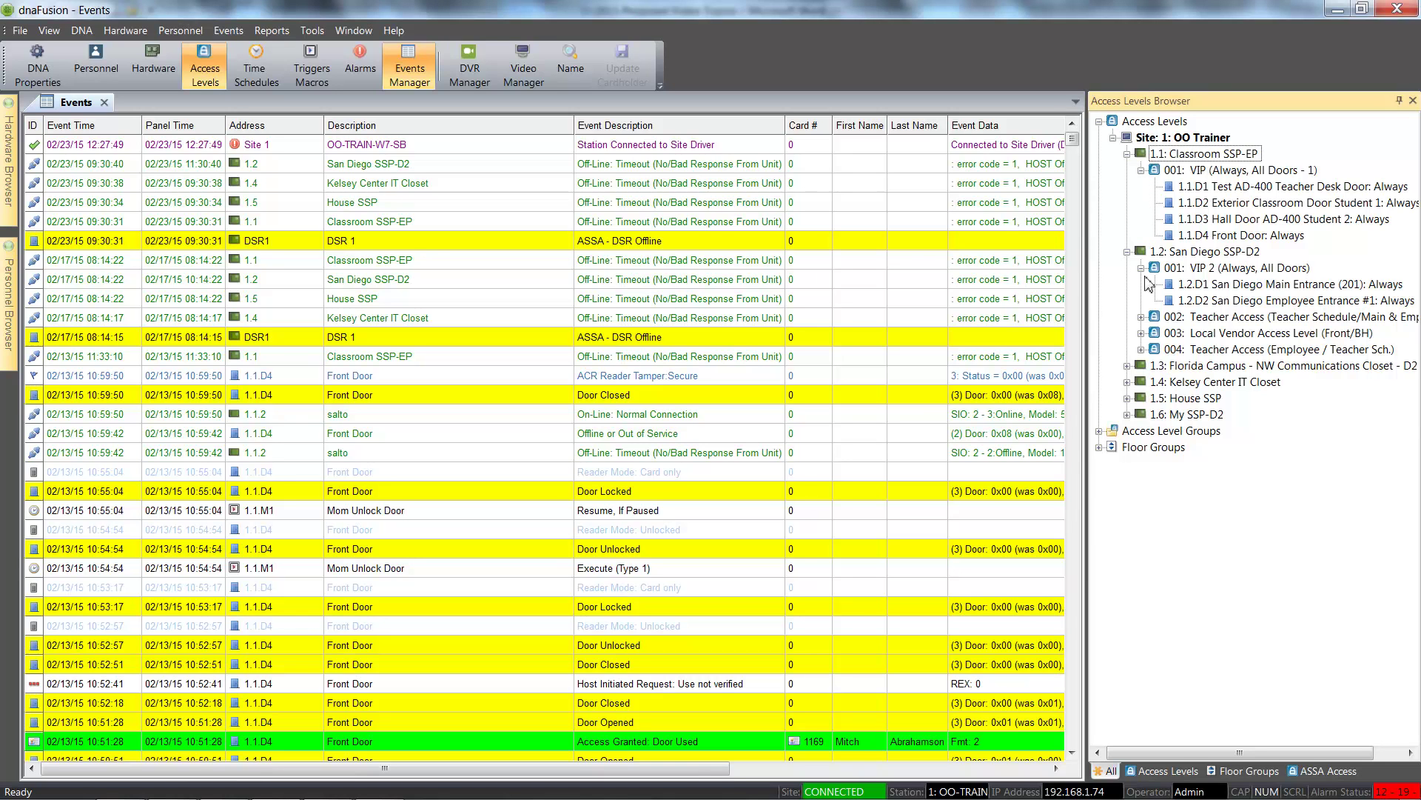
Create a new access level group named 'VIP AL Group (All Doors, Always)' and go to Modify Levels.
right_click(1148, 436)
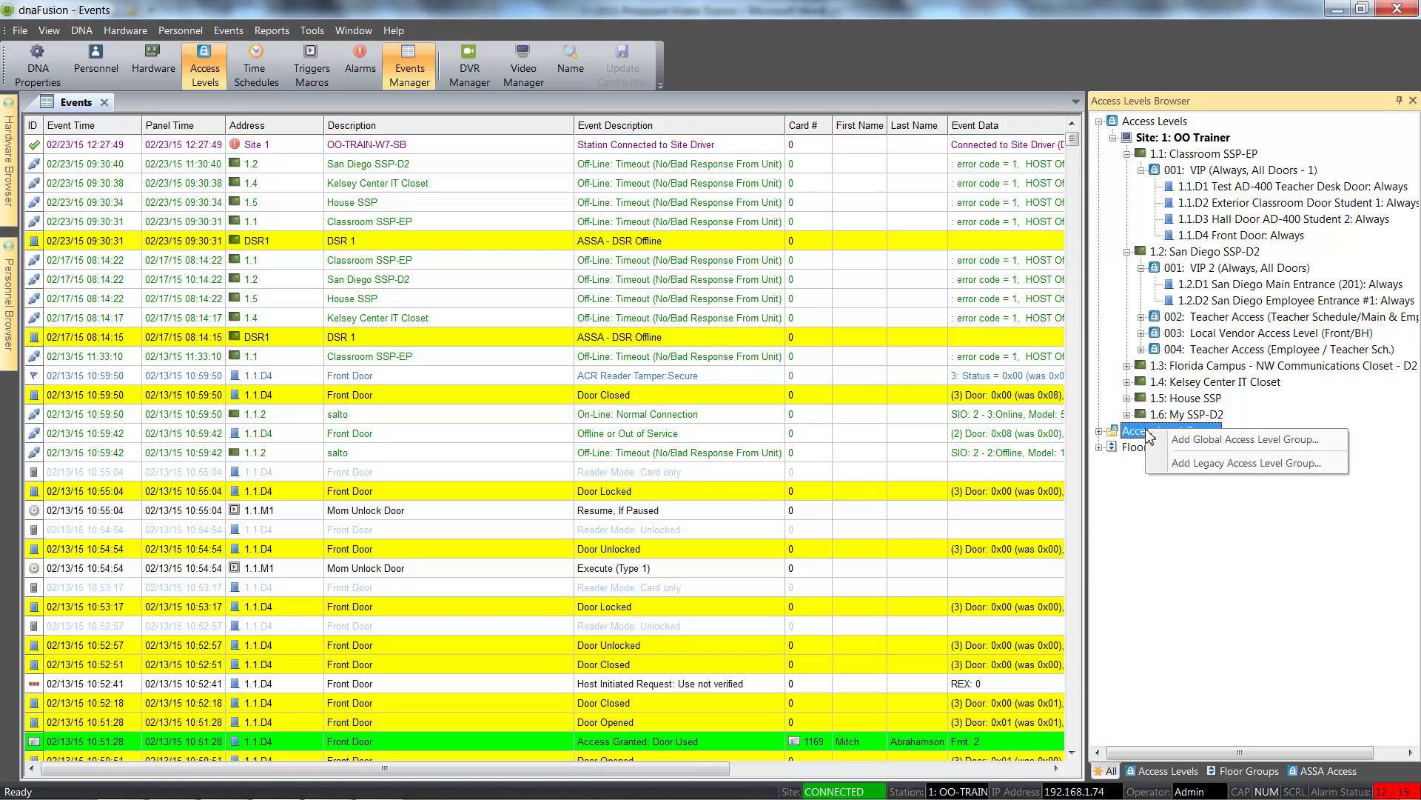
left_click(1216, 463)
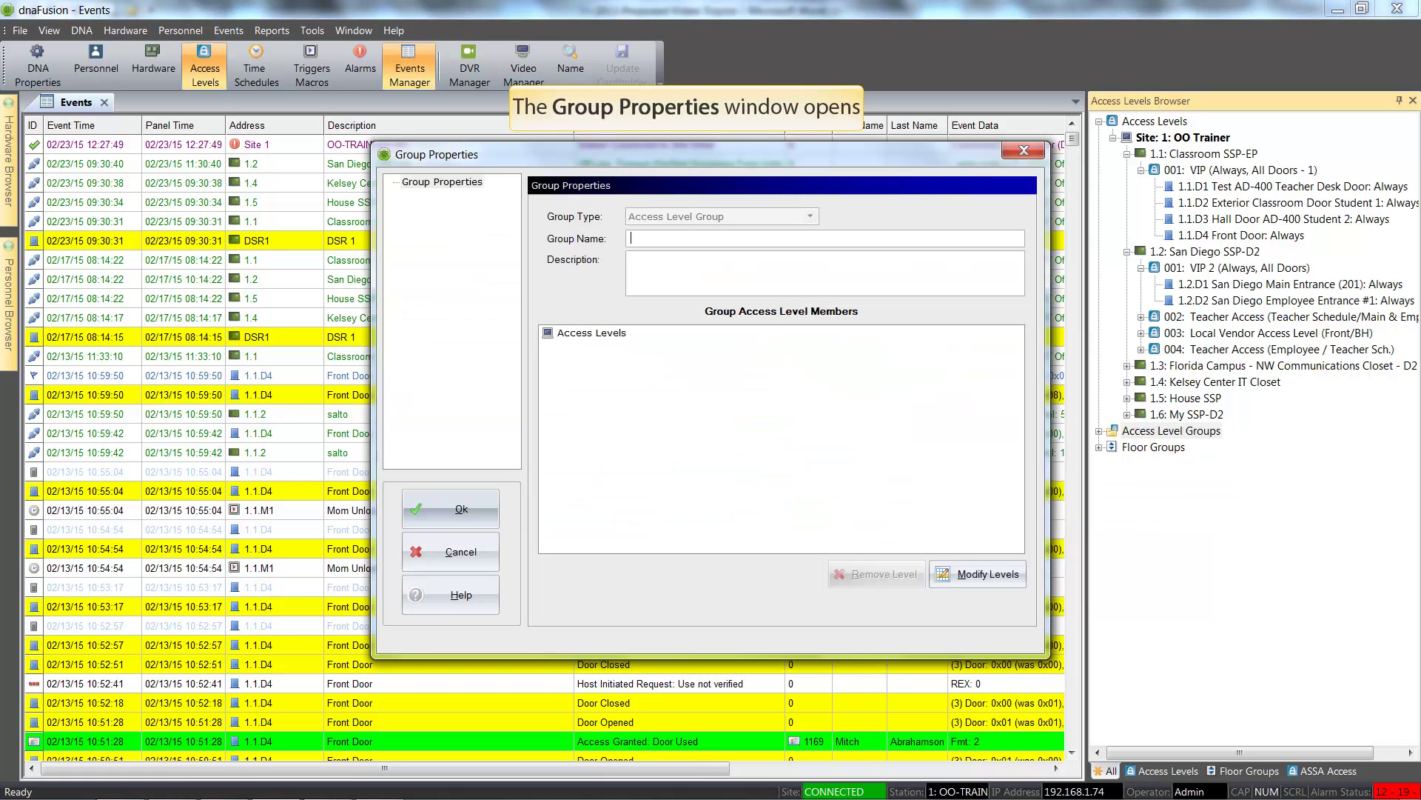
type("VIP A")
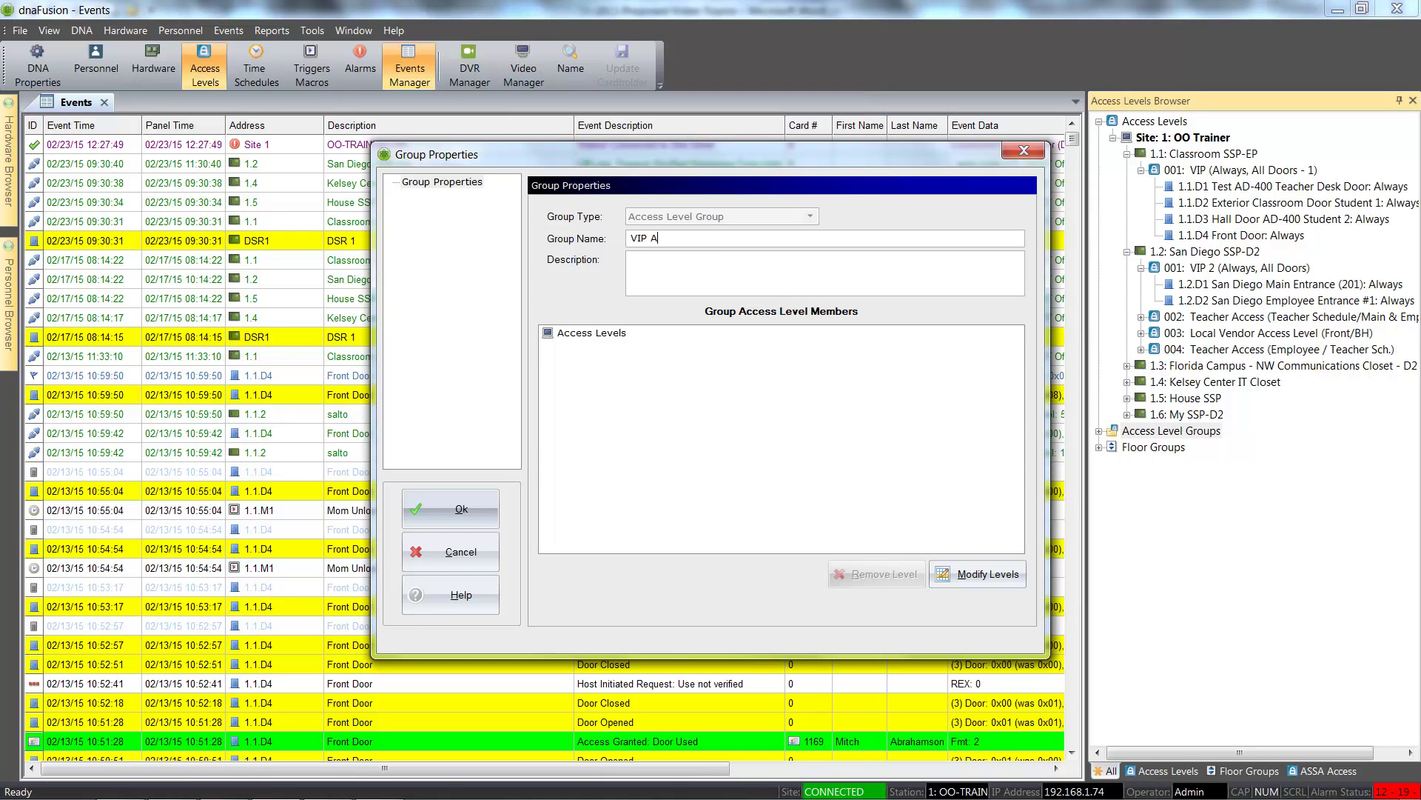
type("L Group (All Doors, Always)")
left_click(944, 581)
Assign levels 1.1.AL1, 1.2.AL1, 1.3.AL2, 1.4.AL1 and 1.5.AL1 to the group.
left_click(944, 581)
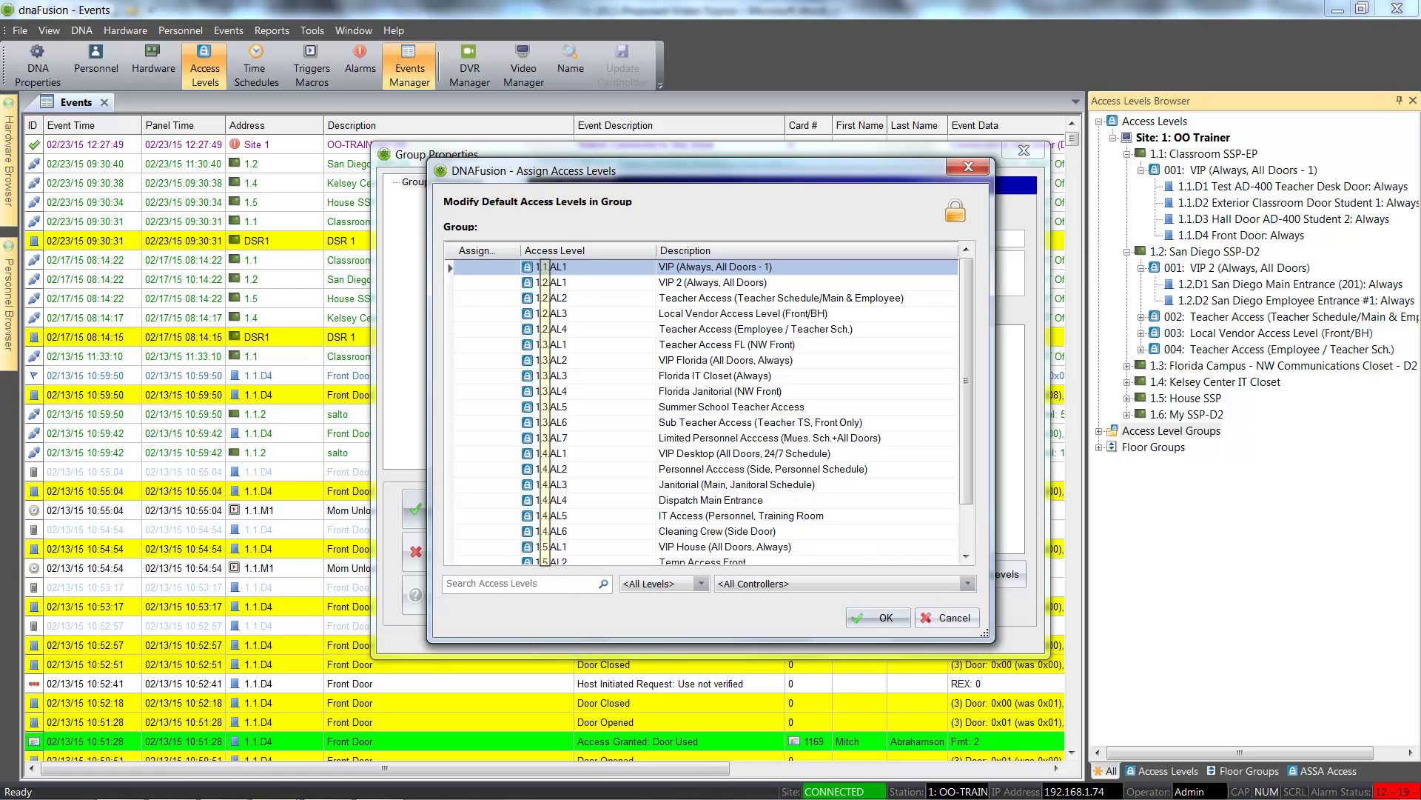
left_click(487, 270)
left_click(488, 268)
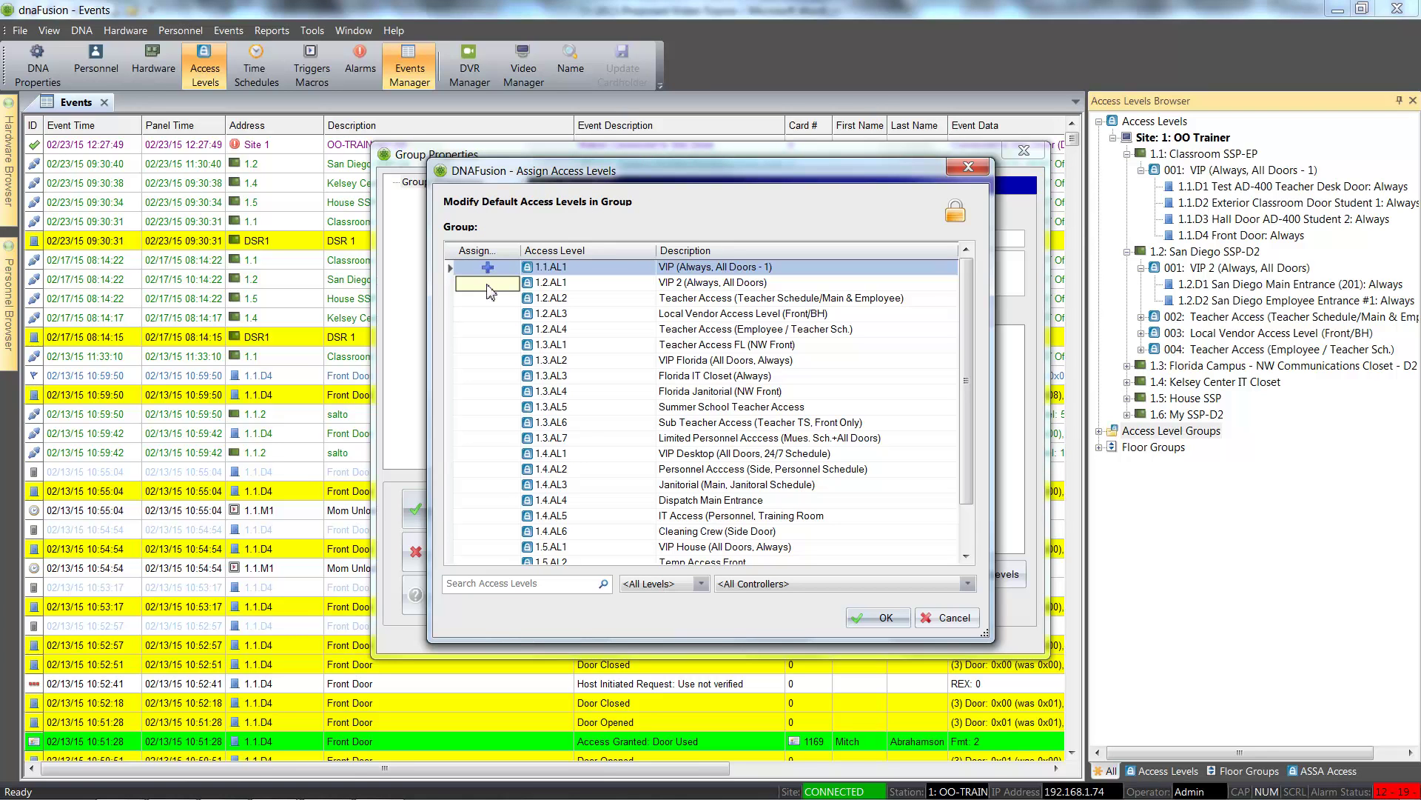
left_click(487, 284)
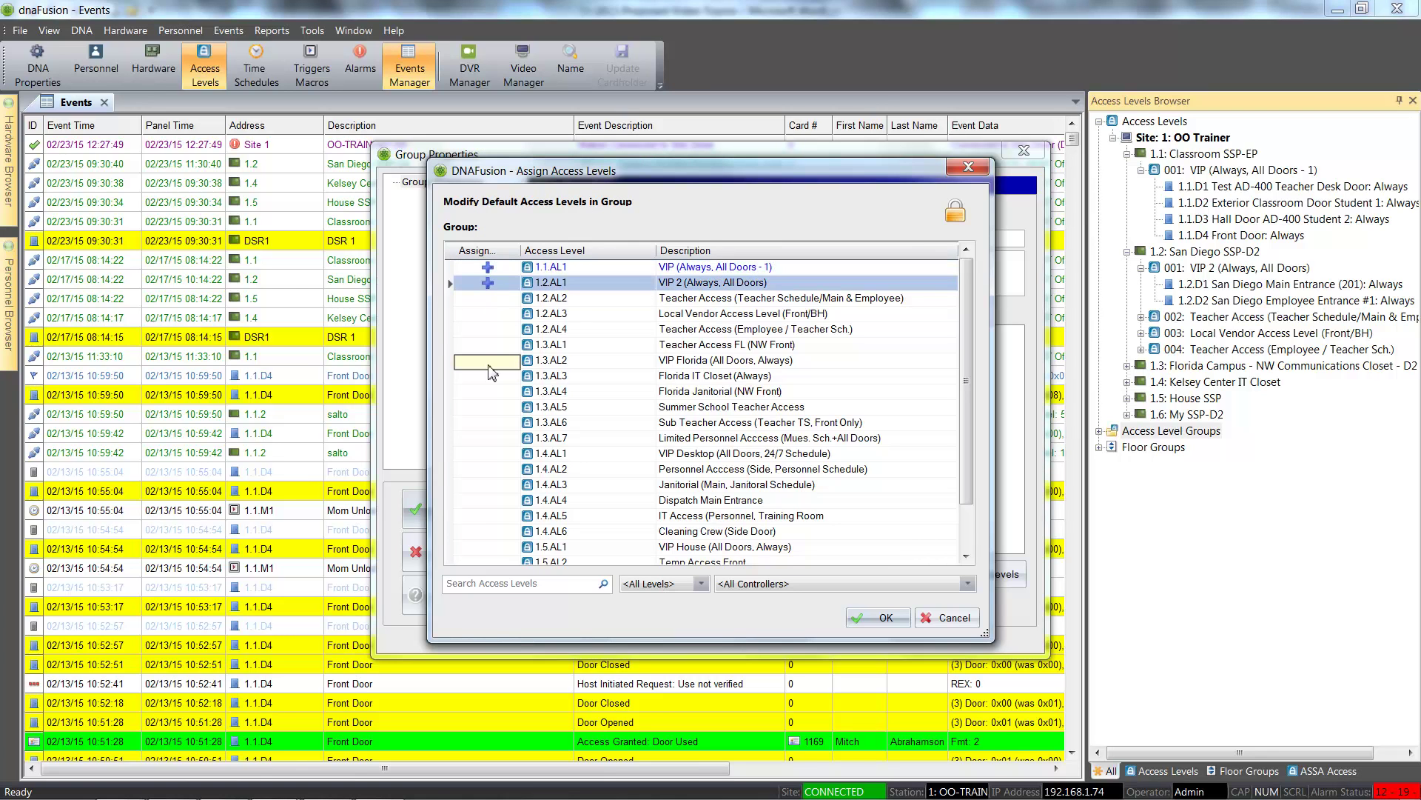
left_click(488, 364)
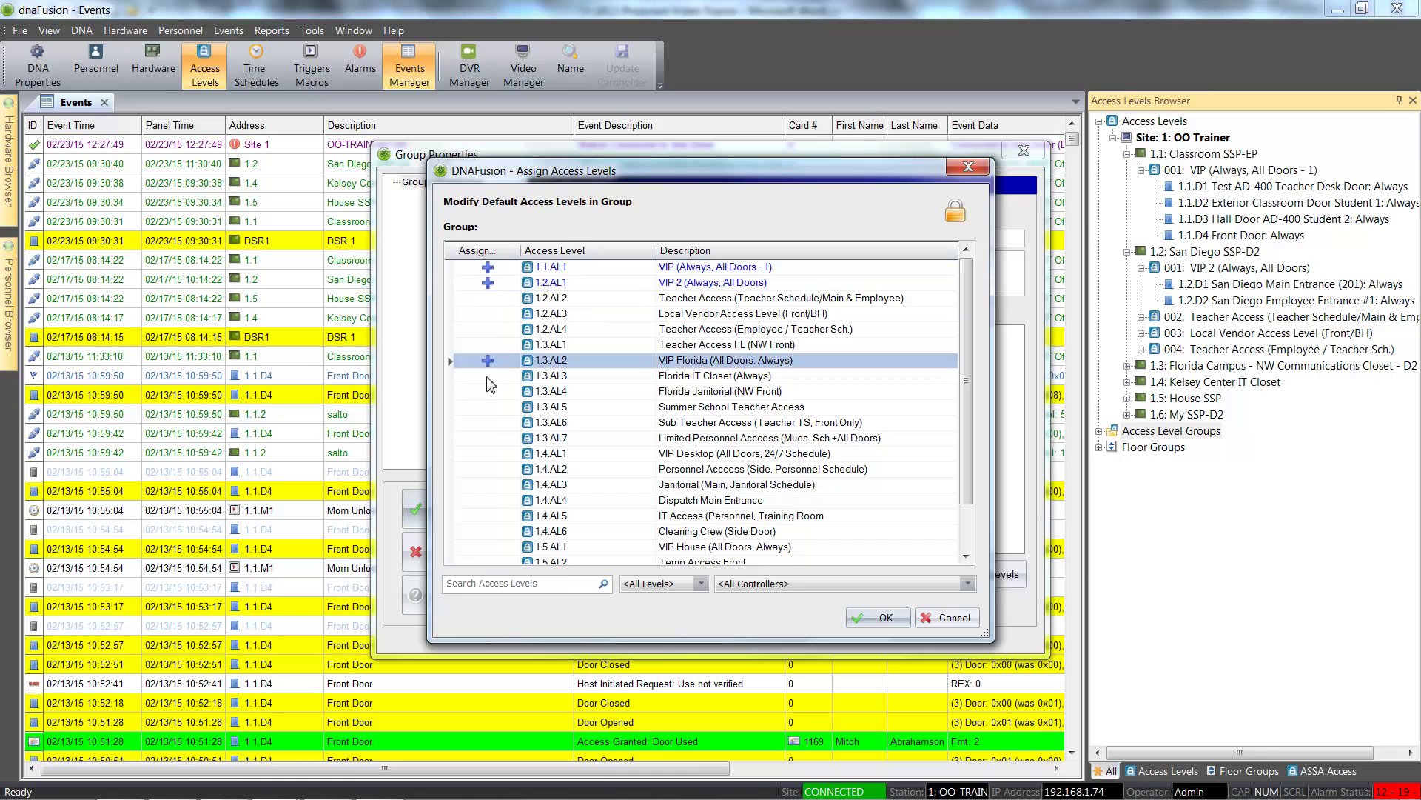
left_click(487, 456)
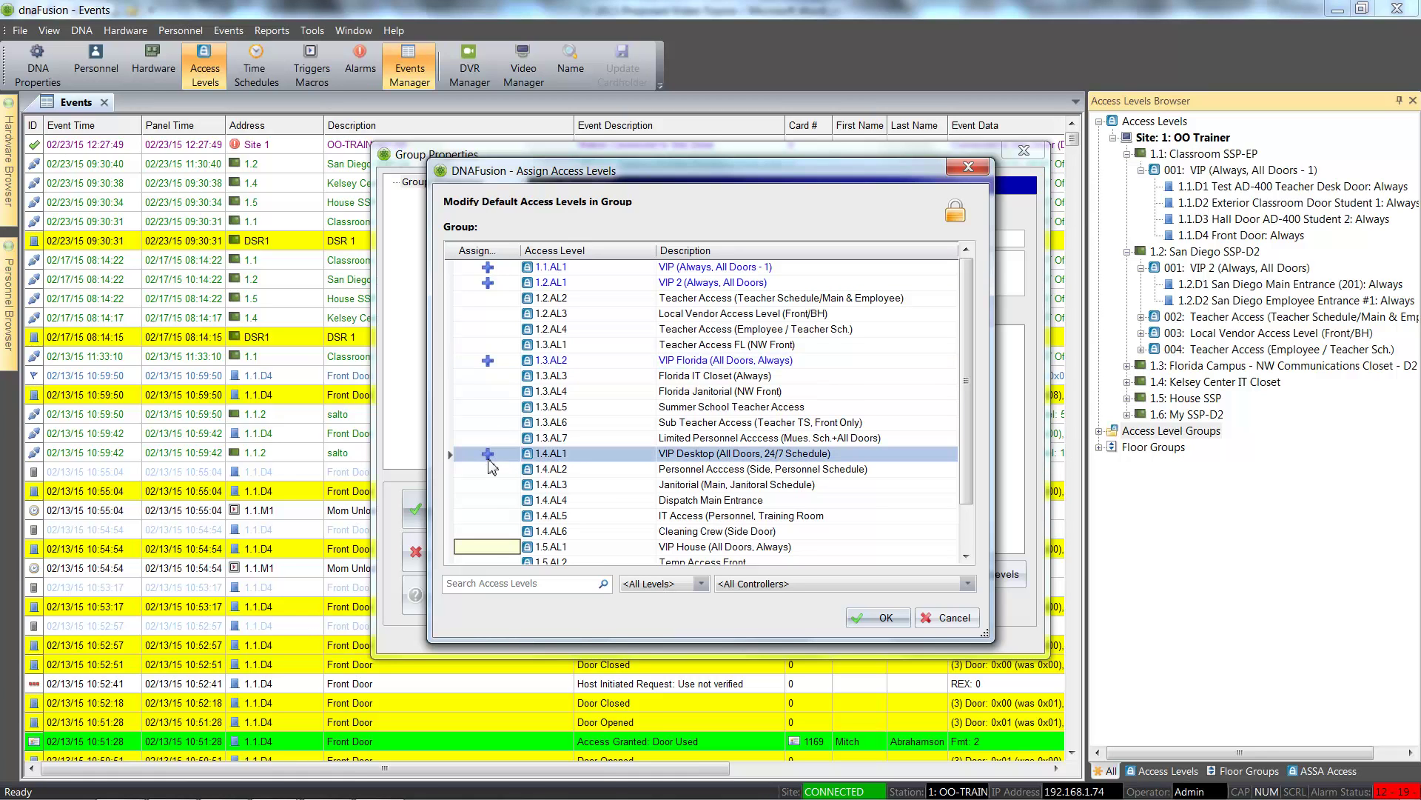
left_click(493, 552)
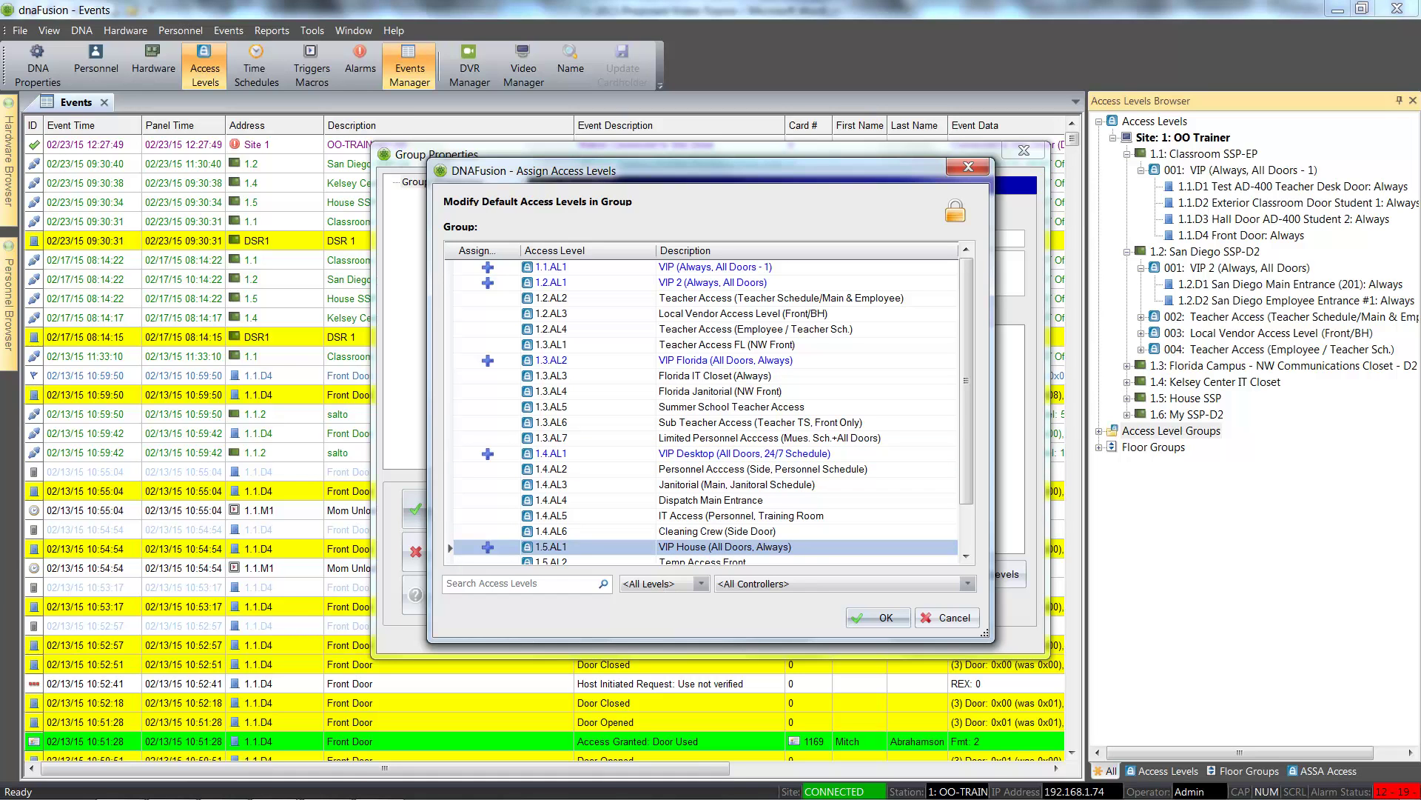
scroll(495, 555, "down", 1)
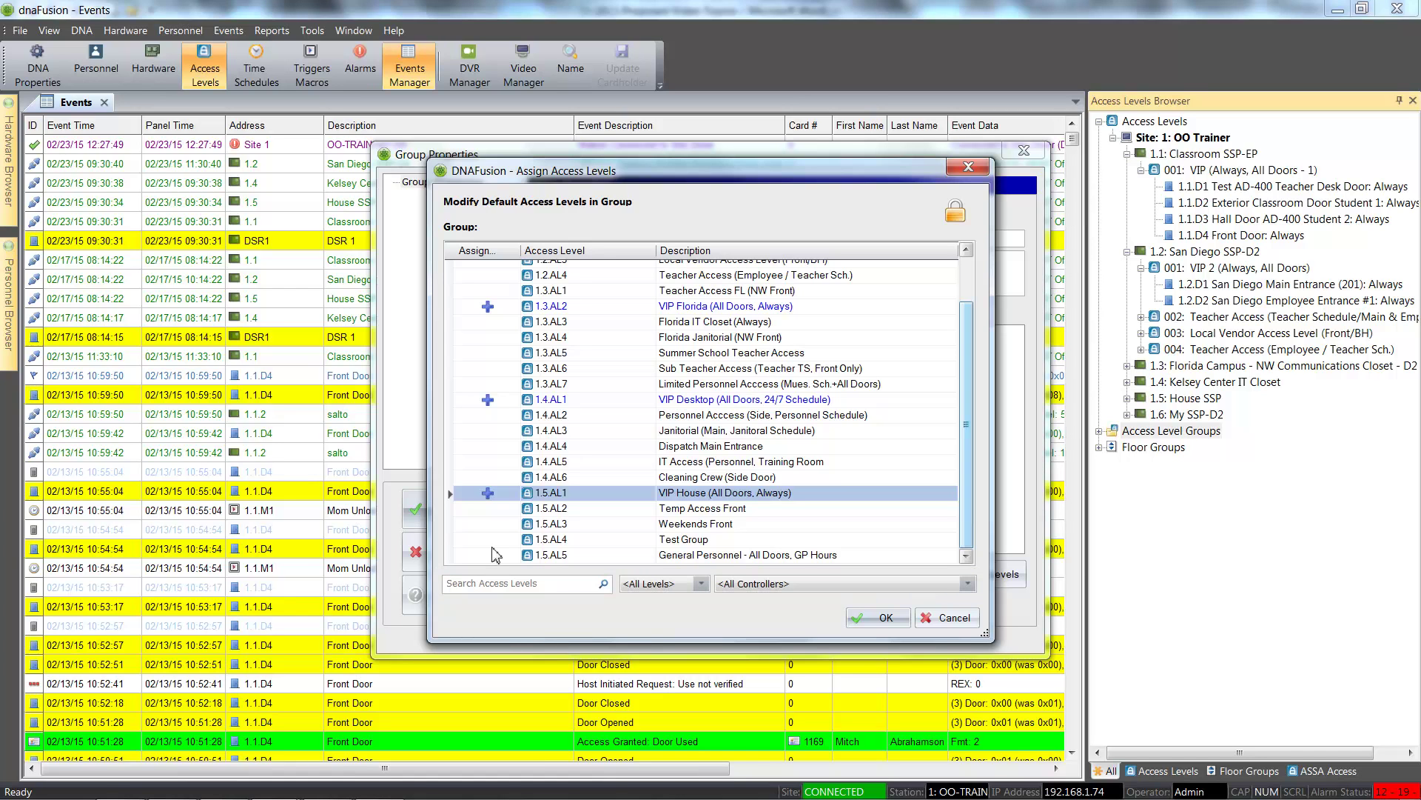
Confirm the five assigned VIP levels and save the new group.
left_click(881, 619)
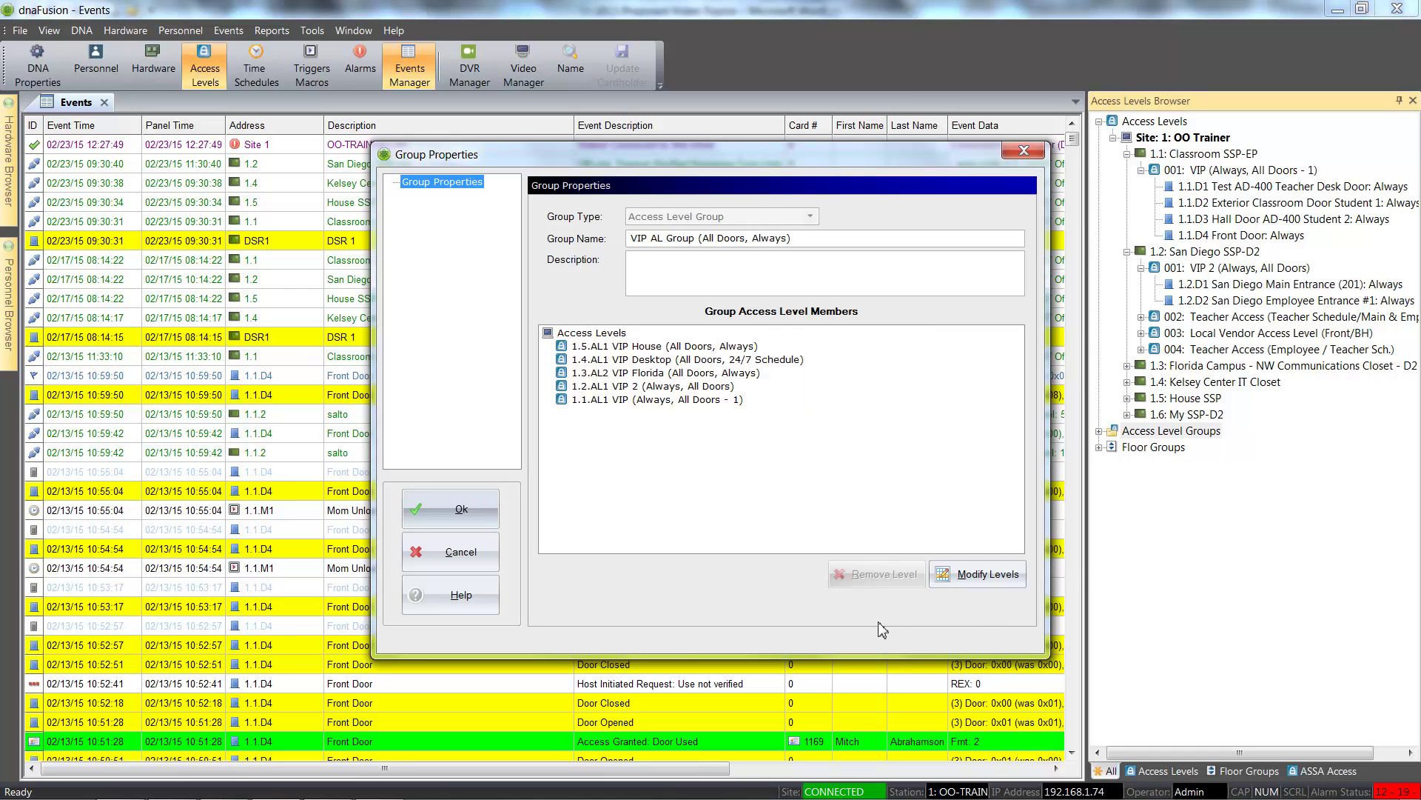
left_click(435, 504)
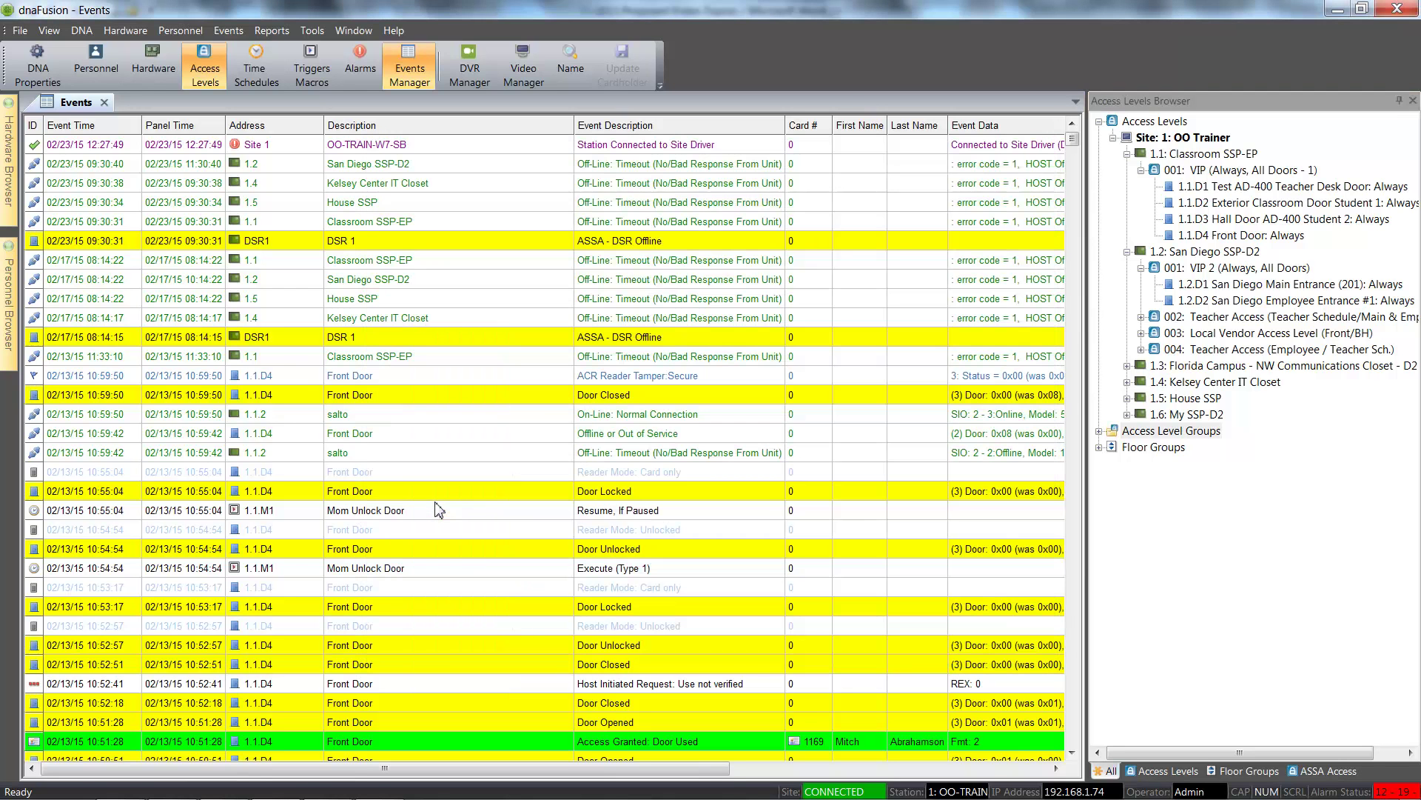
Expand Access Level Groups, VIP - All Doors, Always, and levels 1.1.AL253 and 1.2.AL247.
left_click(1100, 431)
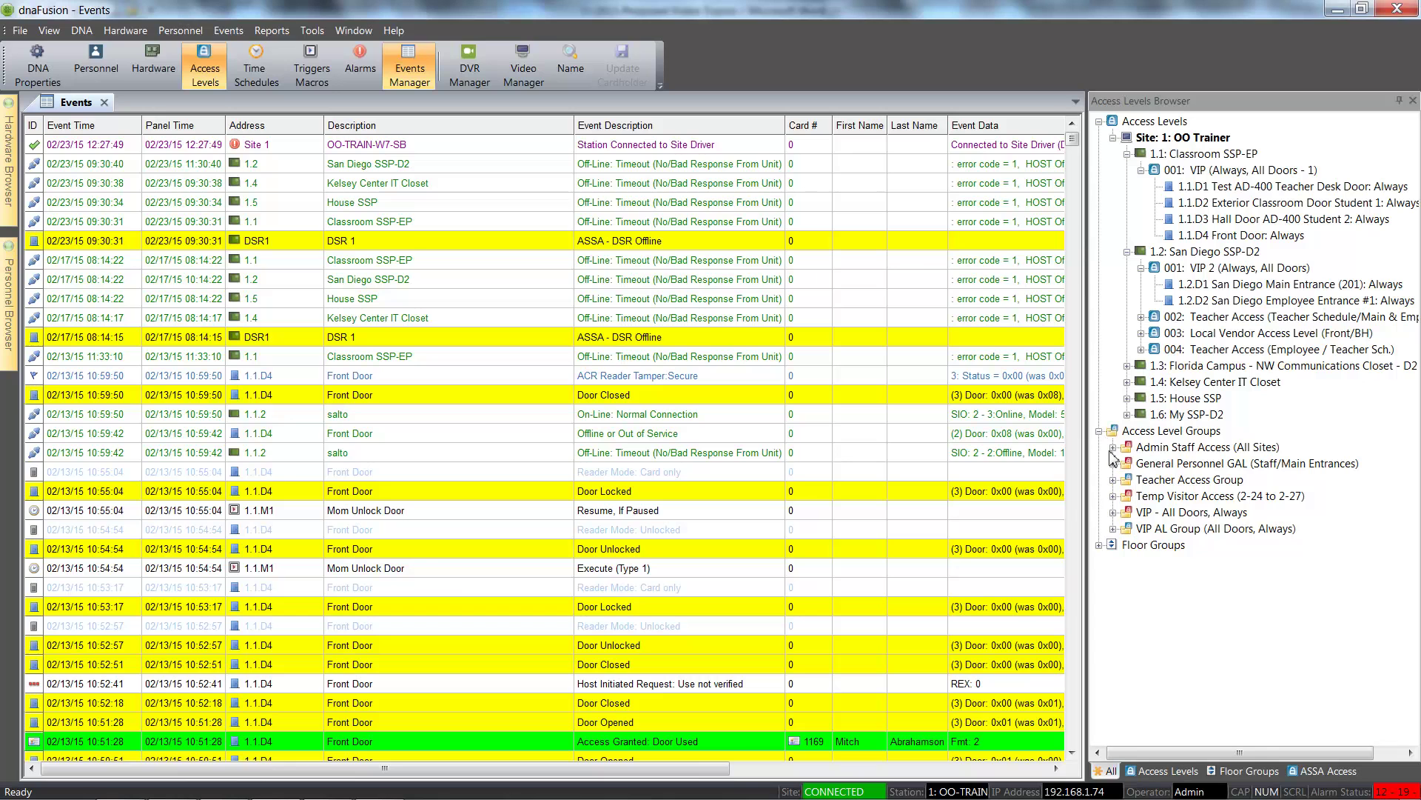
left_click(1113, 512)
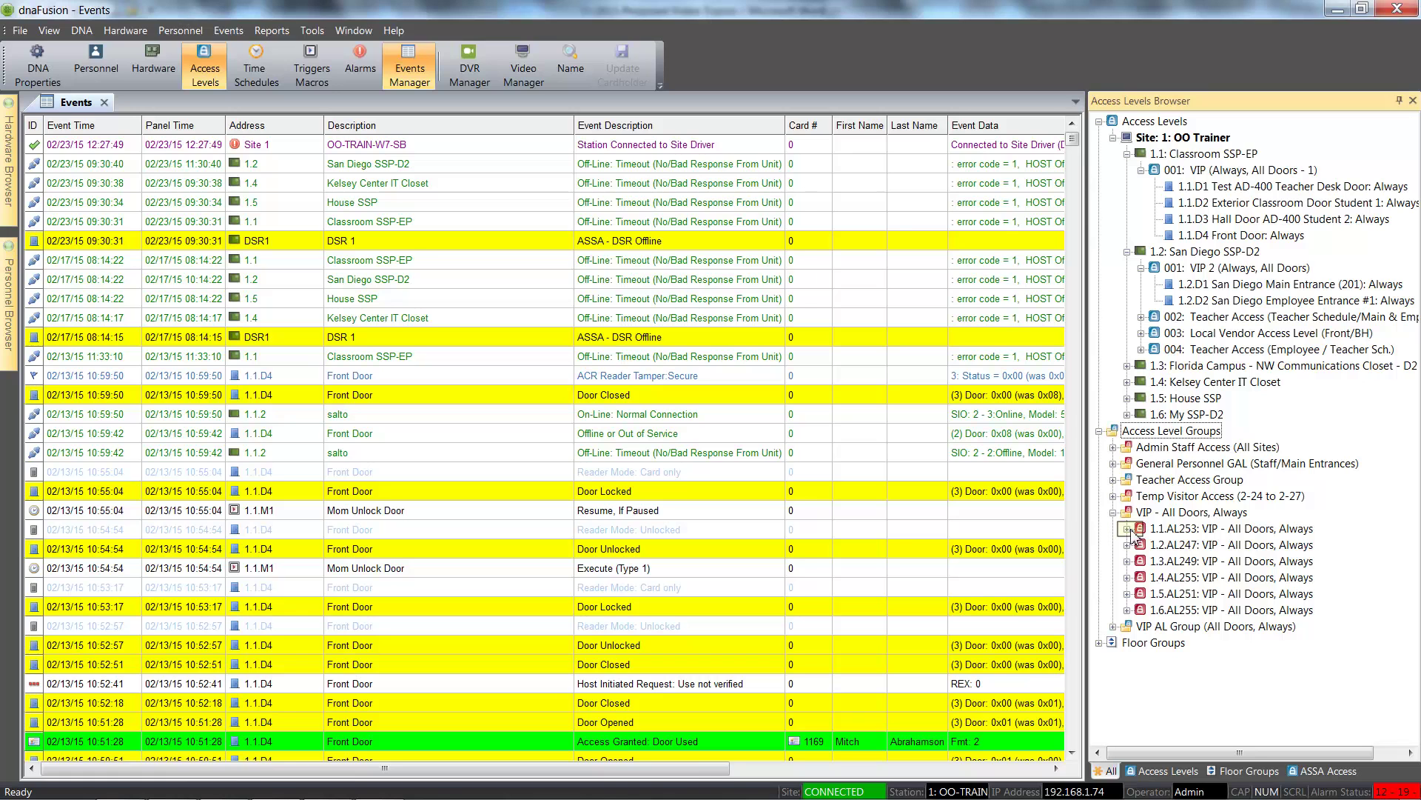
left_click(1129, 528)
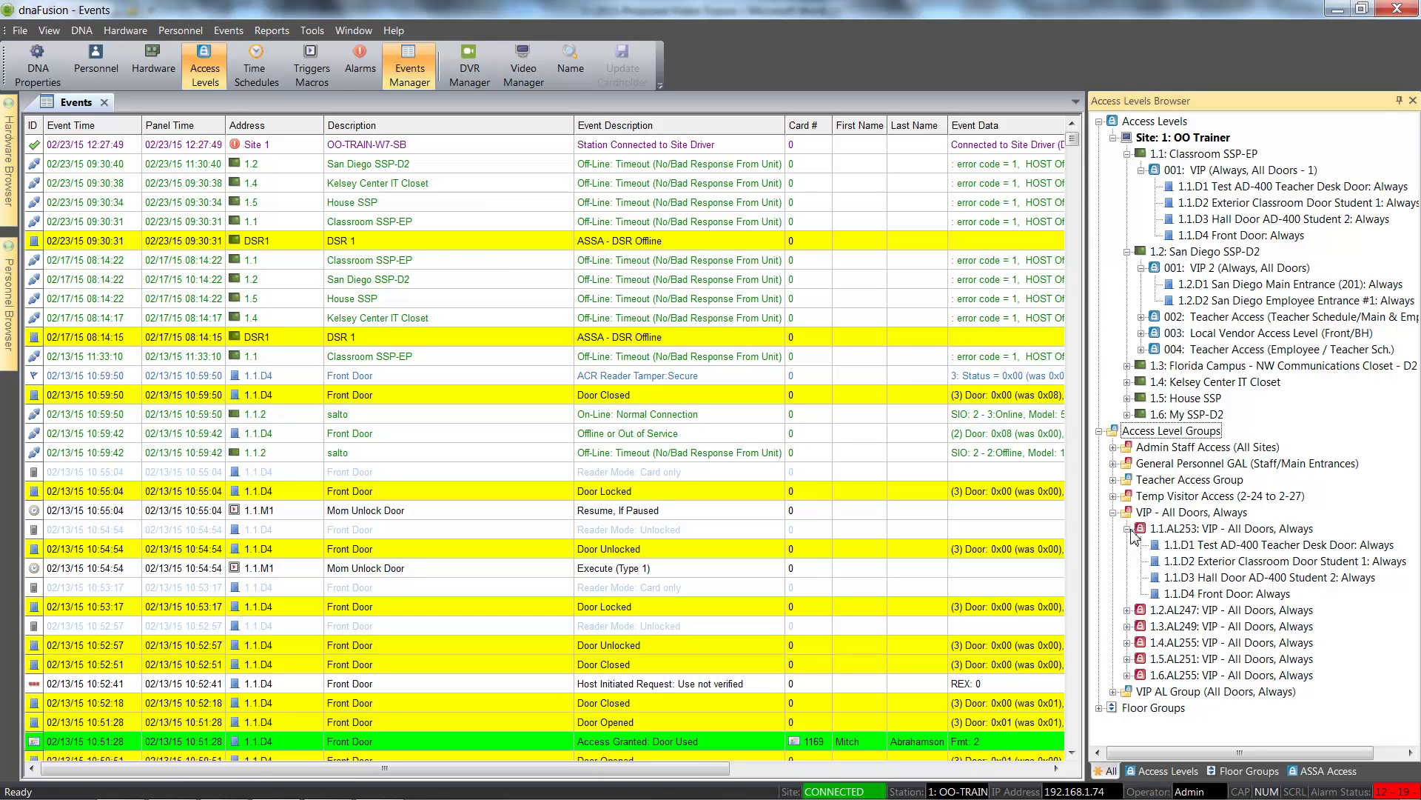
left_click(1128, 611)
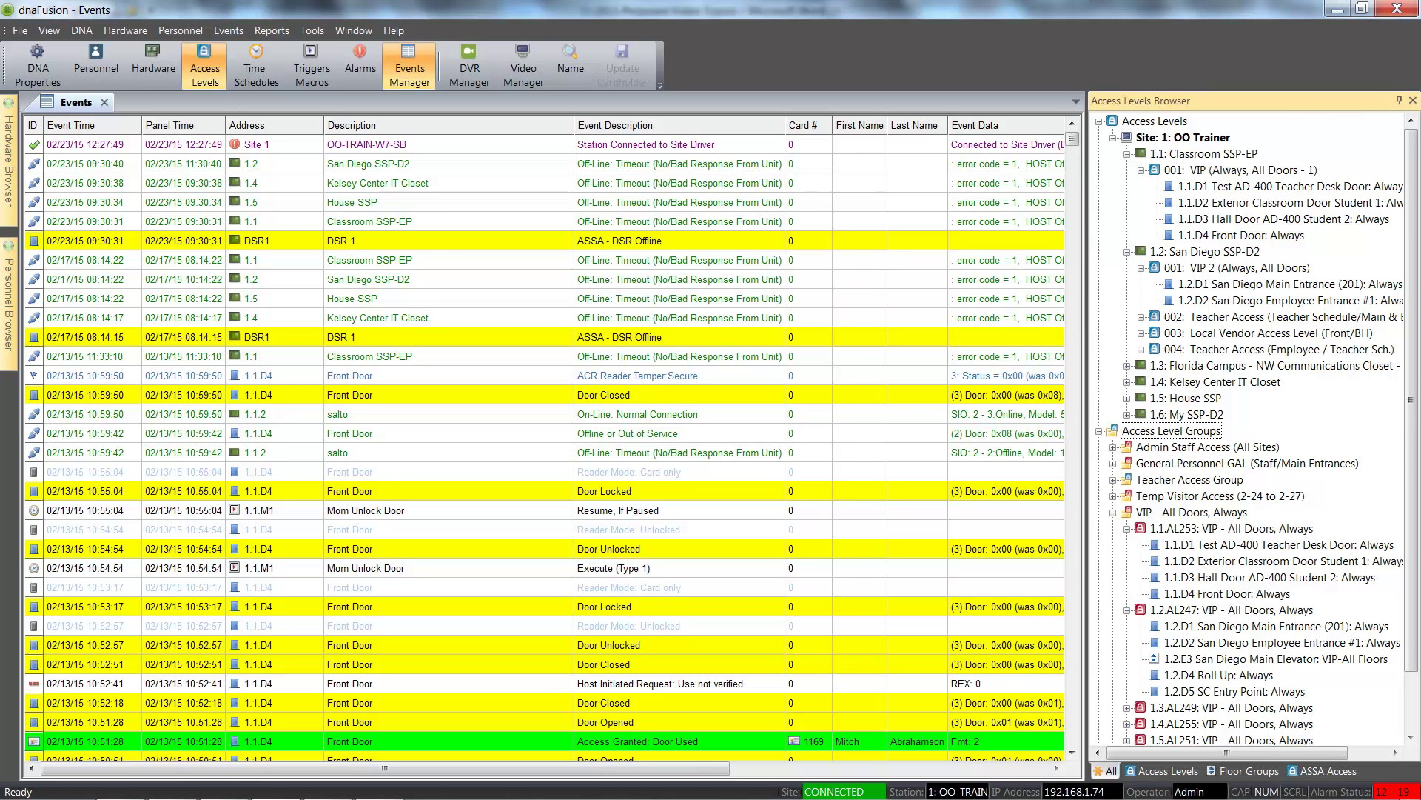